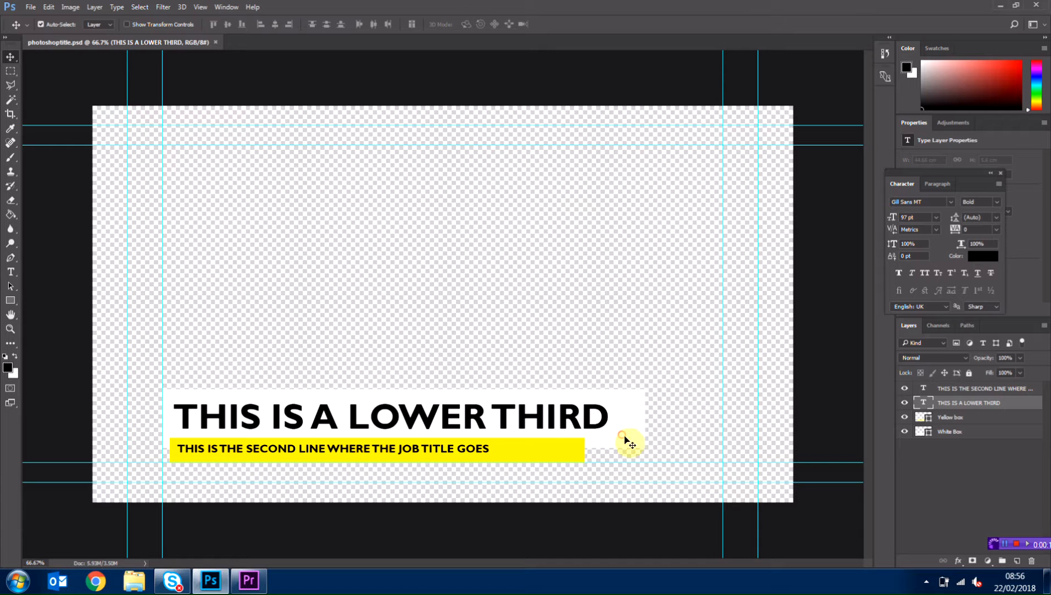
Step: Examine the lower third's box and text layers, toggling the yellow box and both text layers off and on, and close the Character panel
left_click(577, 451)
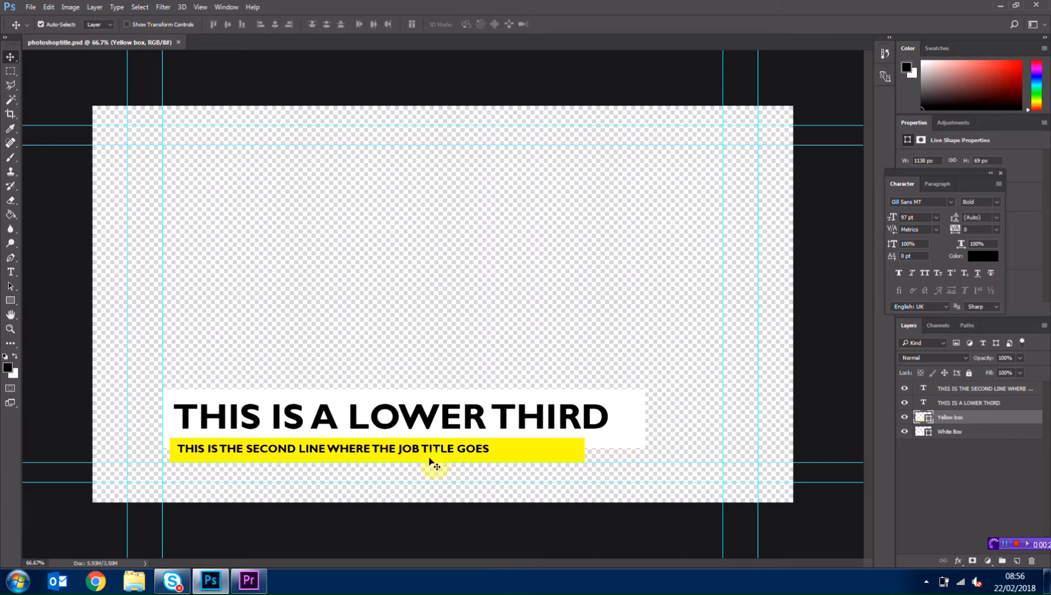
left_click(970, 434)
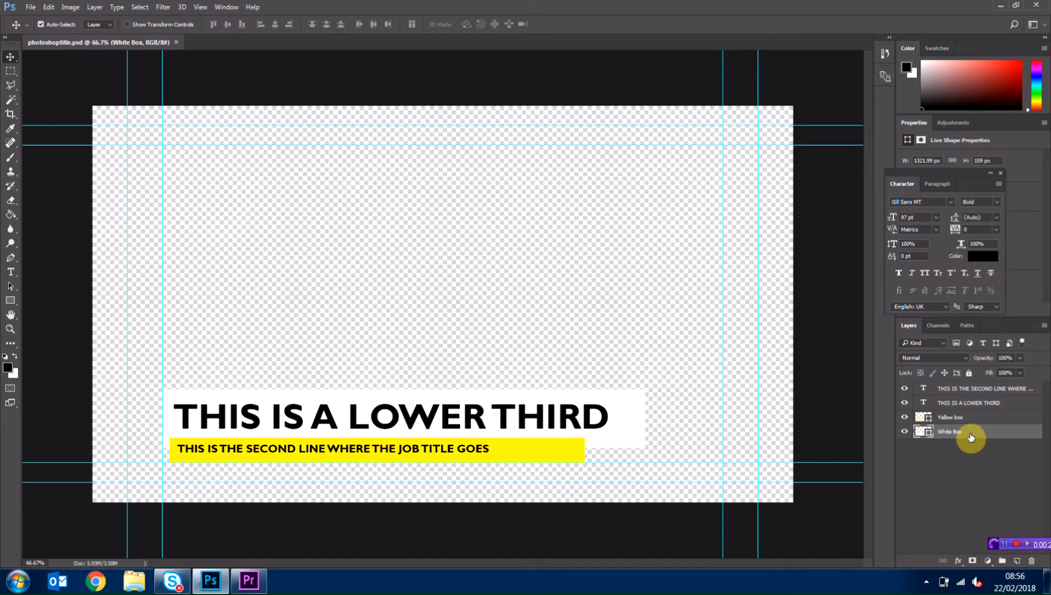
left_click(947, 419)
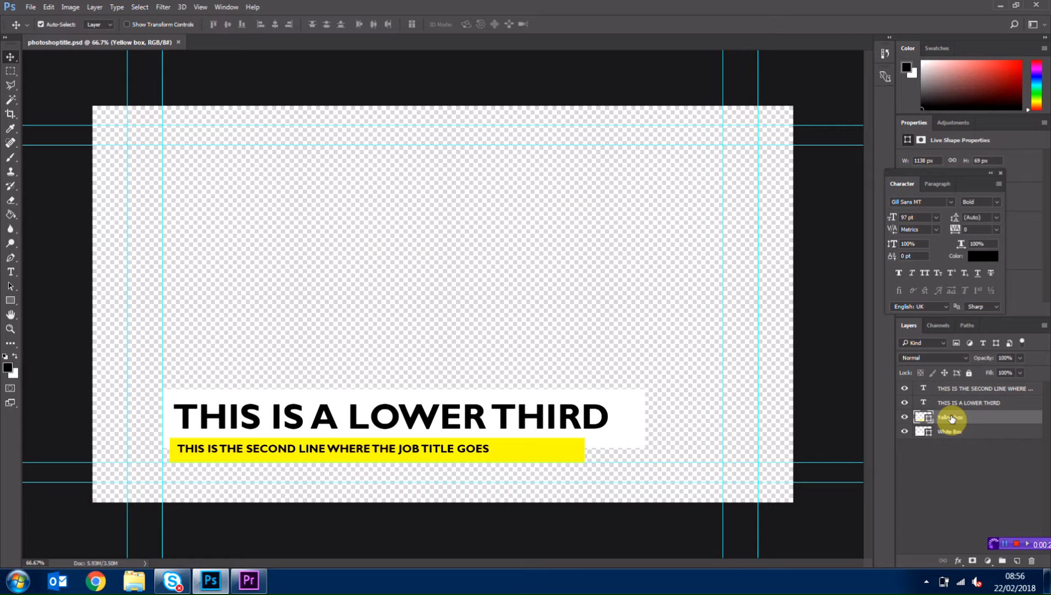
left_click(904, 417)
left_click(904, 417)
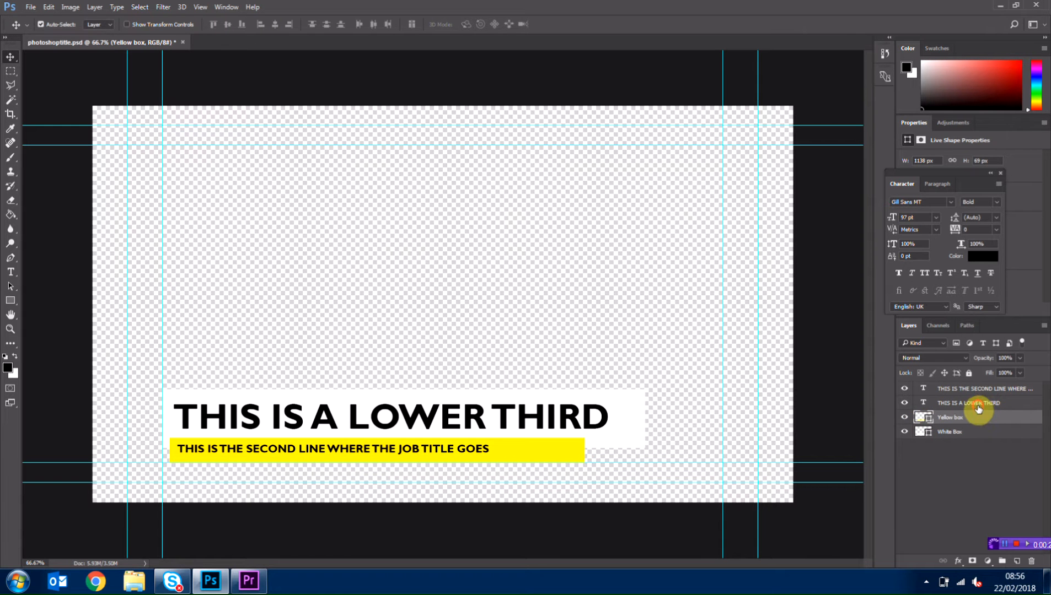
left_click(977, 404)
left_click(904, 403)
left_click(904, 403)
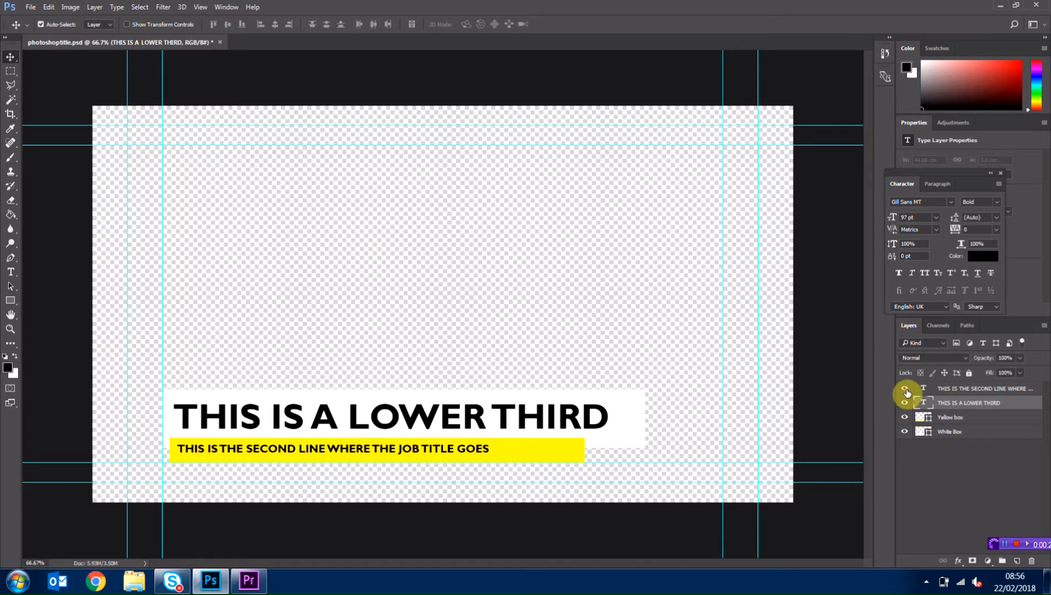
left_click(905, 390)
left_click(904, 390)
left_click(1000, 174)
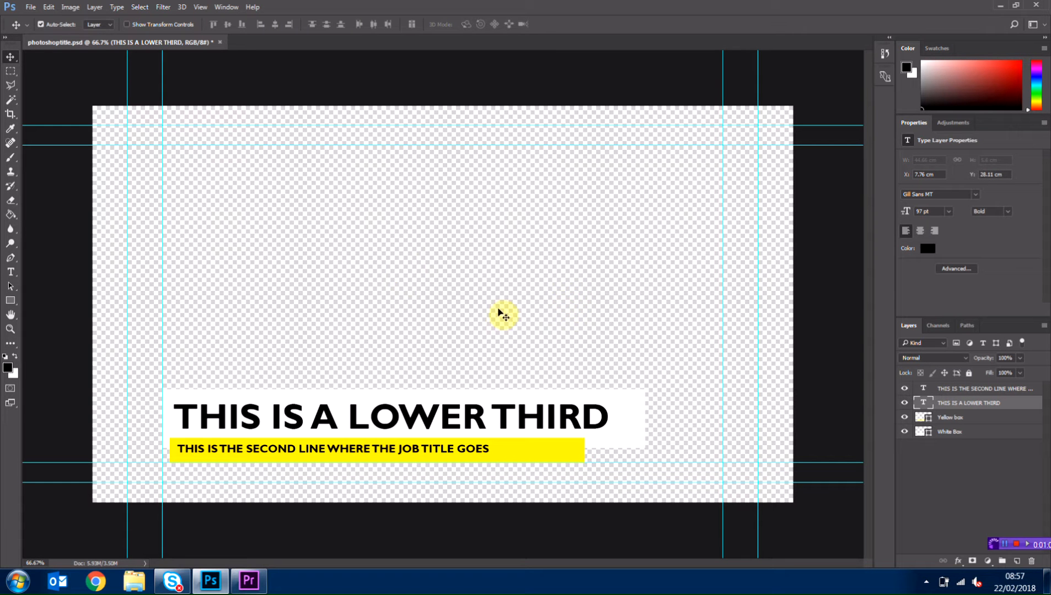
Step: Create a new film and video document from the HDTV 1080p preset with transparent background contents
left_click(32, 8)
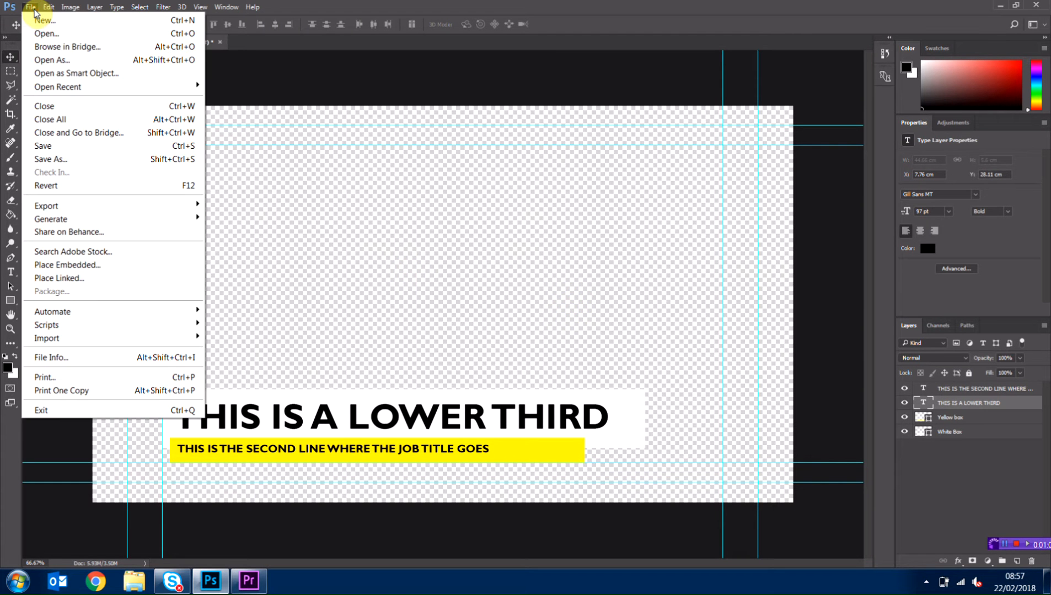
left_click(46, 22)
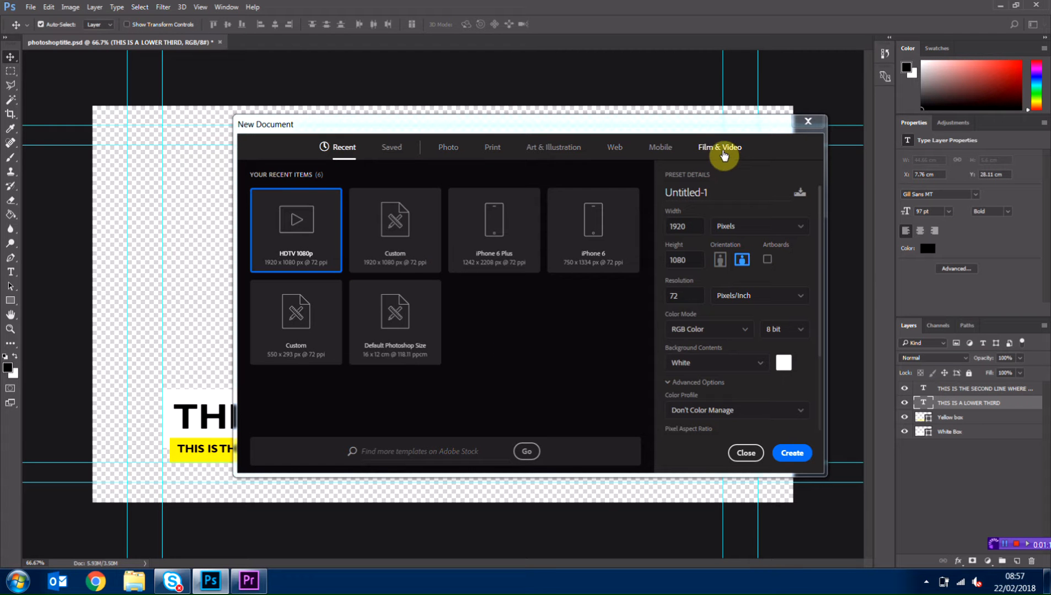
left_click(719, 149)
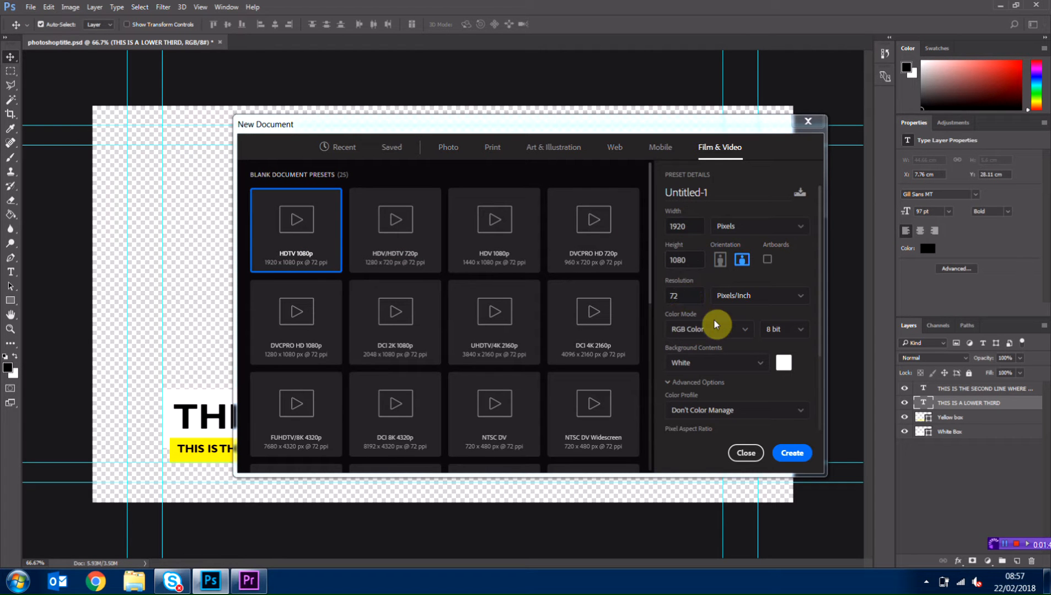
scroll(708, 323, "down", 3)
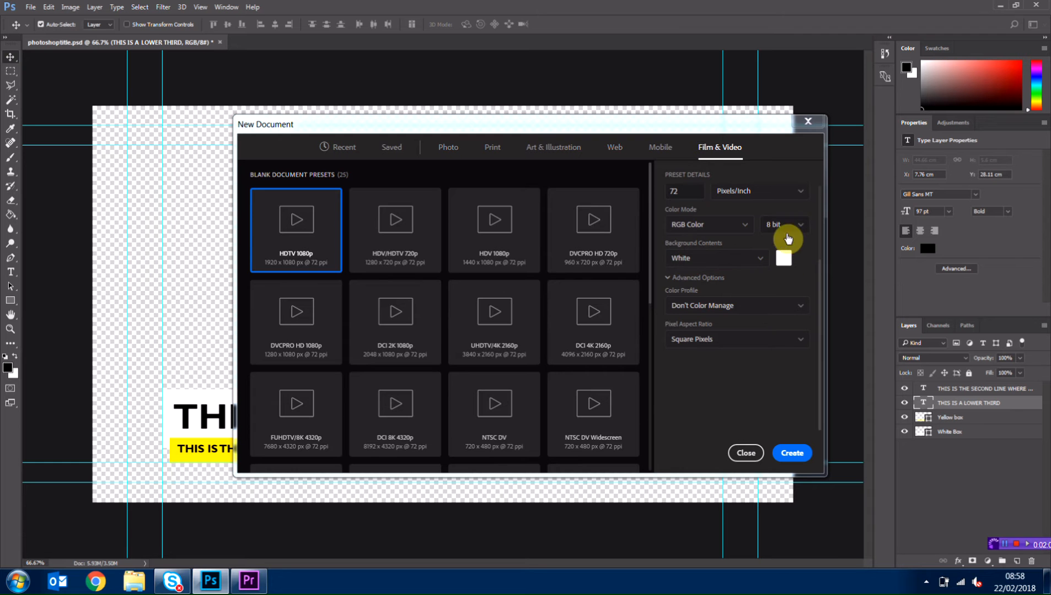
left_click(783, 258)
left_click(650, 167)
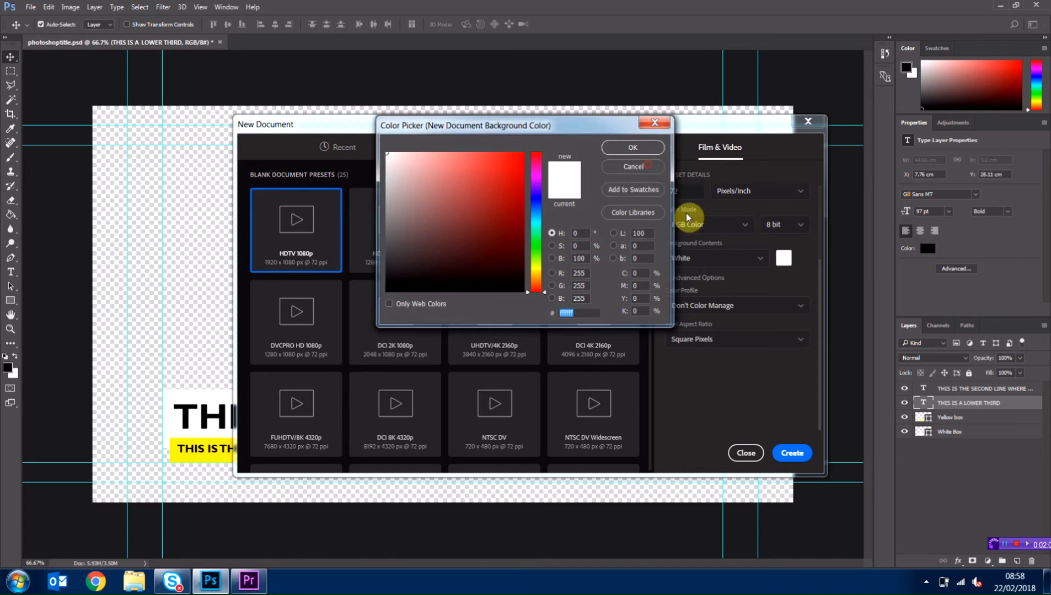
left_click(750, 263)
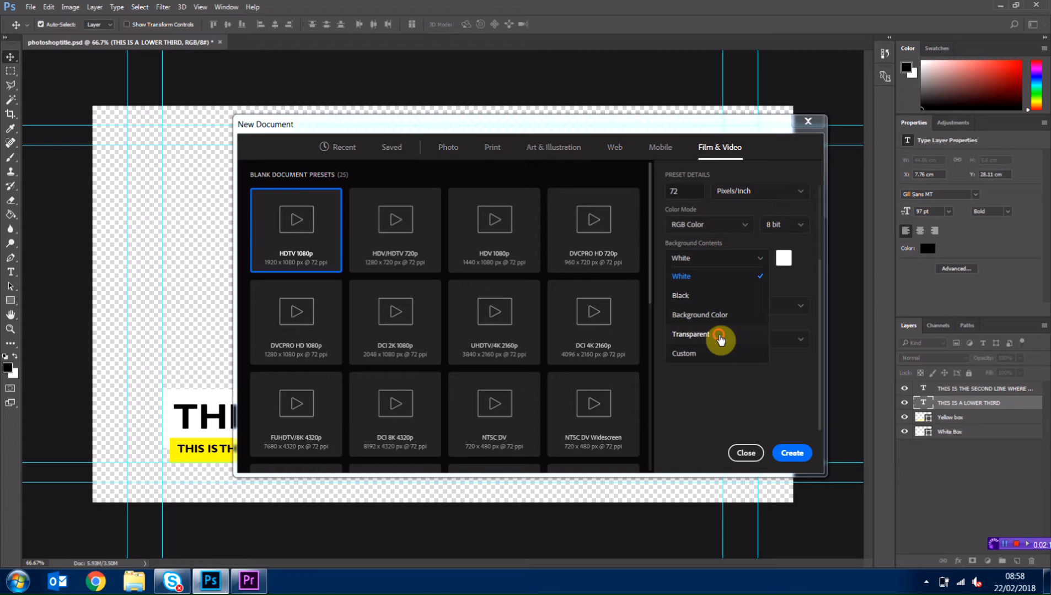
left_click(719, 339)
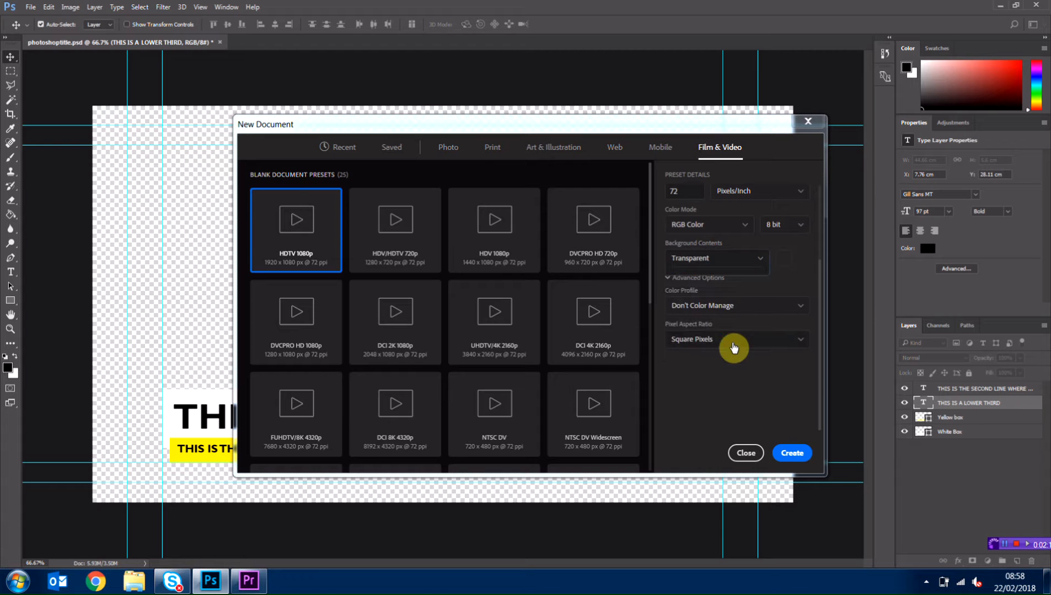
left_click(794, 454)
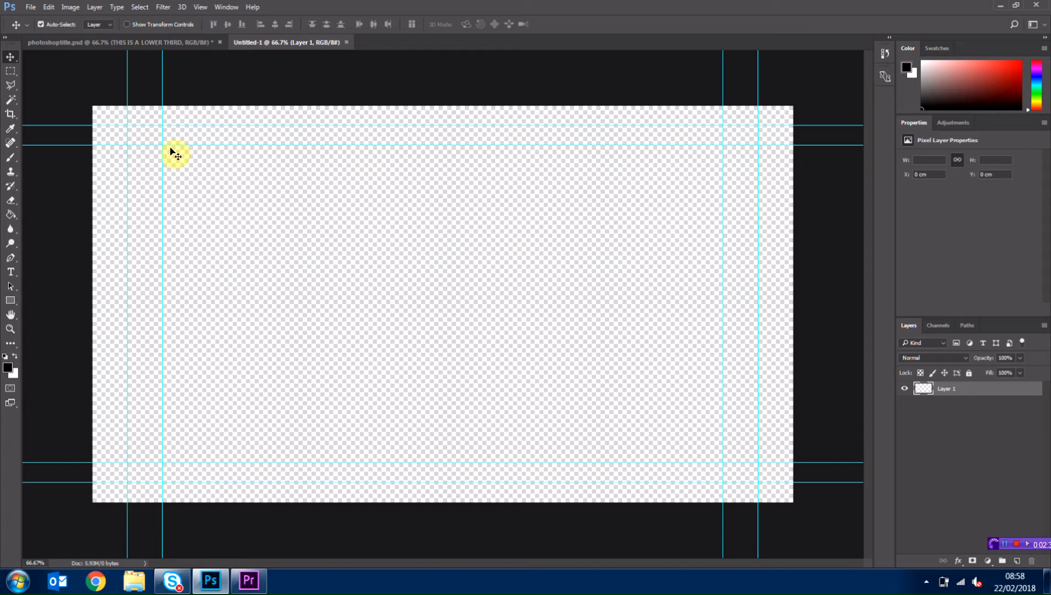
Step: Return to photoshoptitle.psd, switch to Premiere Pro and move the GV sequence's playhead to 00:00:01:15
left_click(134, 42)
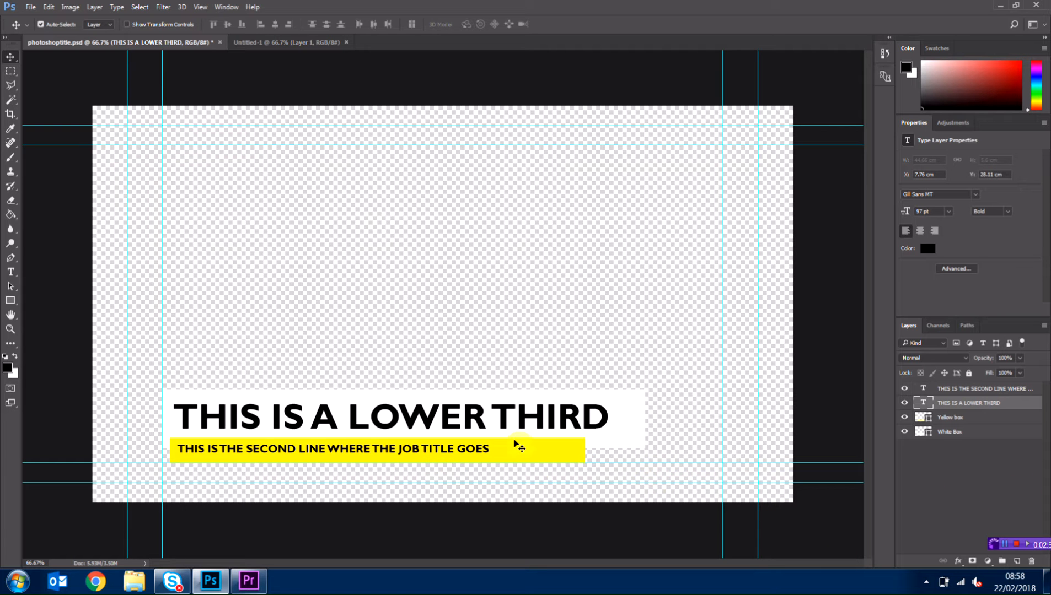
left_click(546, 463)
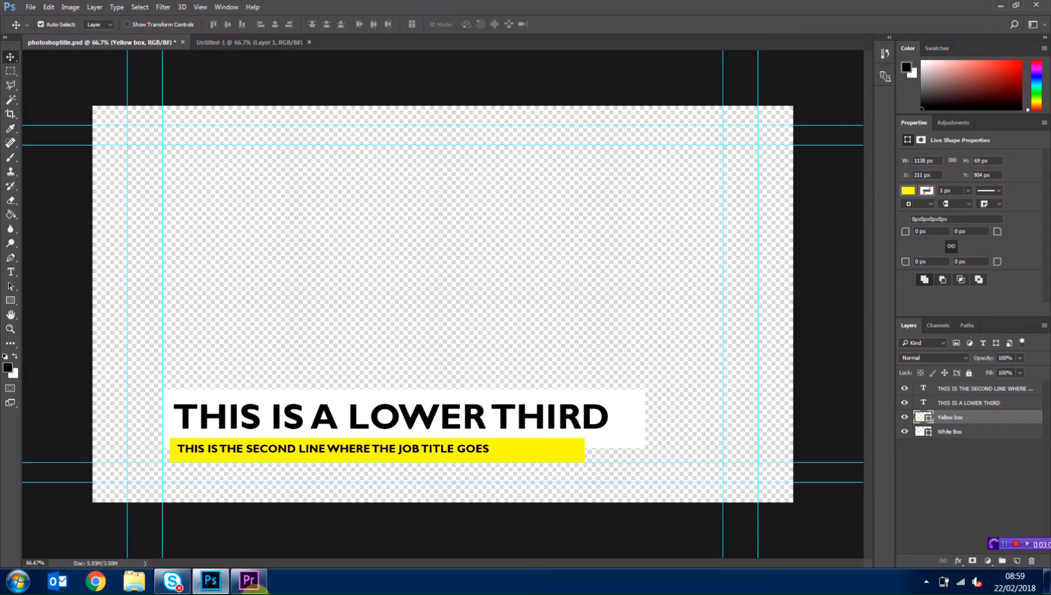
left_click(249, 581)
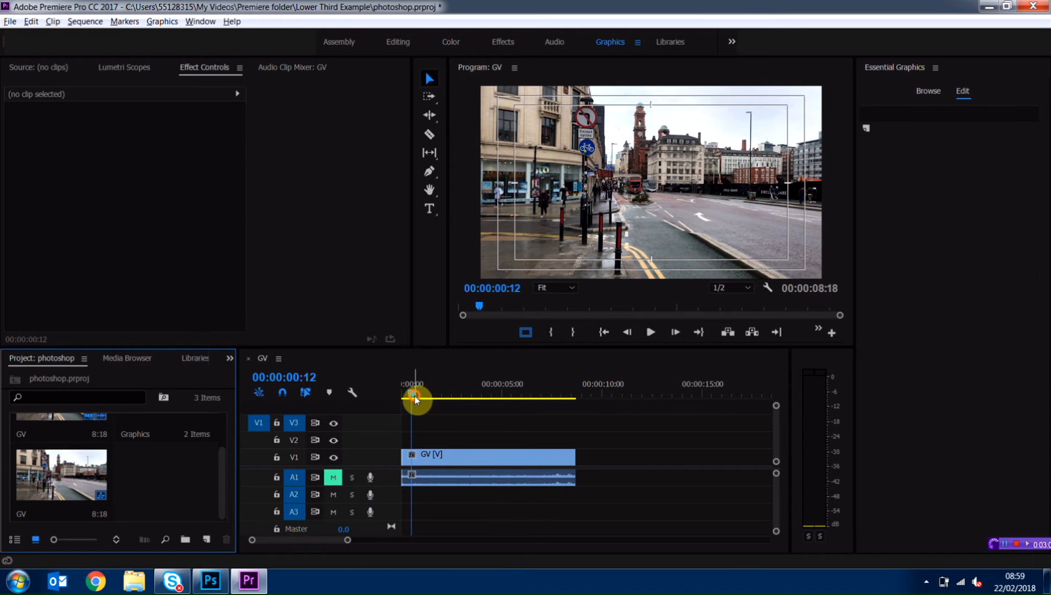
left_click_drag(413, 395, 472, 394)
left_click(434, 401)
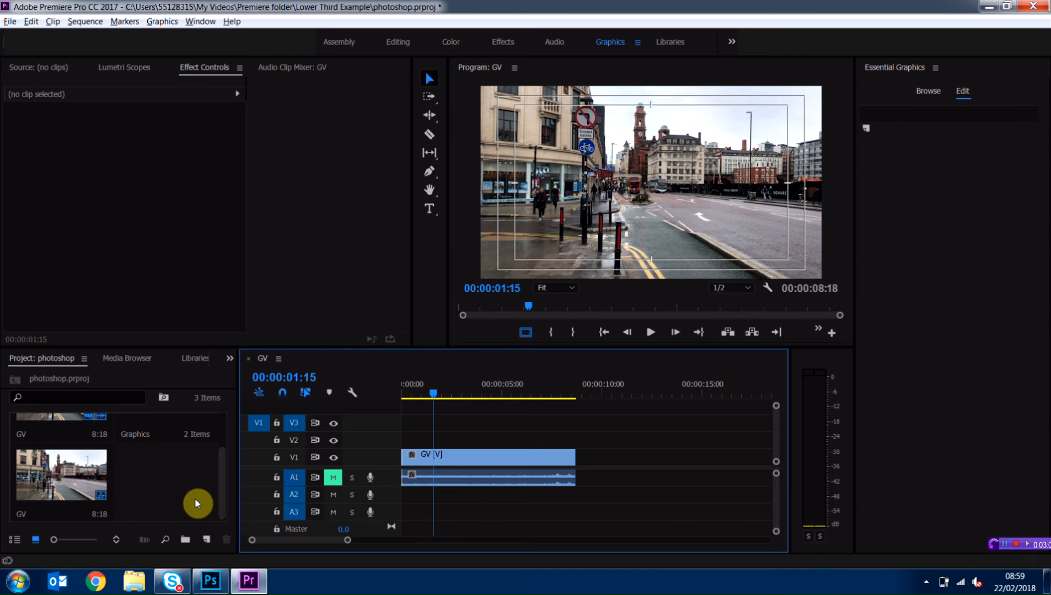
Step: Choose photoshoptitle.psd for import from the Lower Third Example folder inside the Videos library's Premiere folder
right_click(168, 490)
left_click(207, 462)
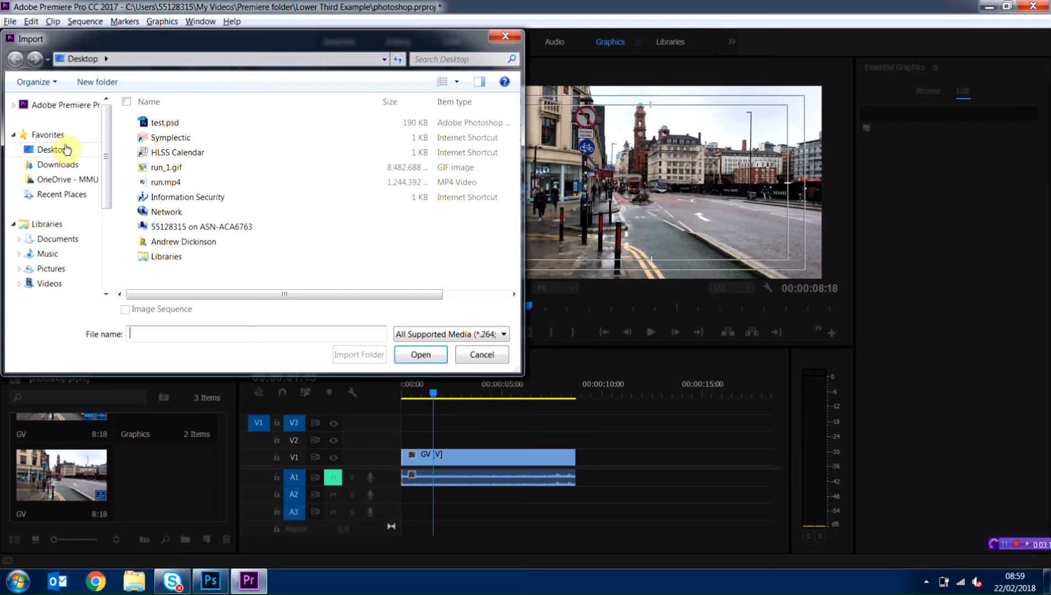
left_click(49, 284)
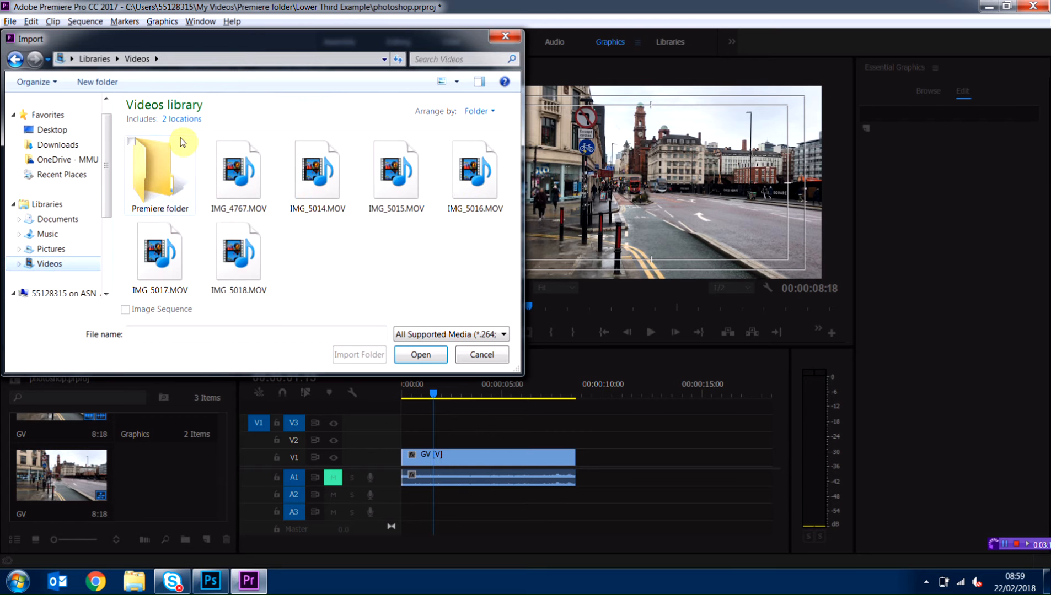
double_click(179, 146)
left_click(147, 183)
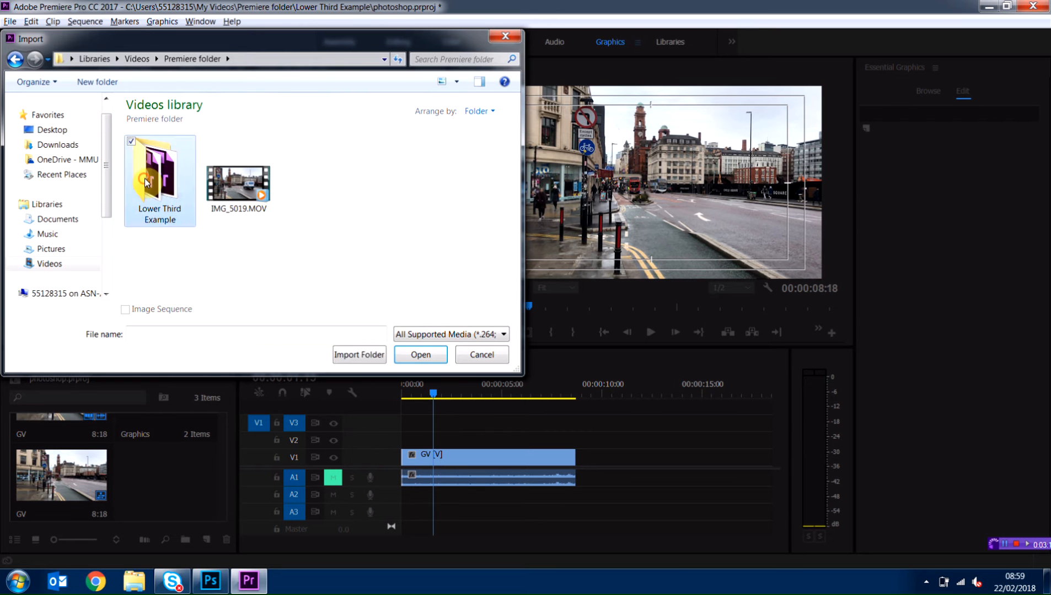
double_click(147, 183)
scroll(329, 218, "down", 1)
scroll(364, 221, "up", 1)
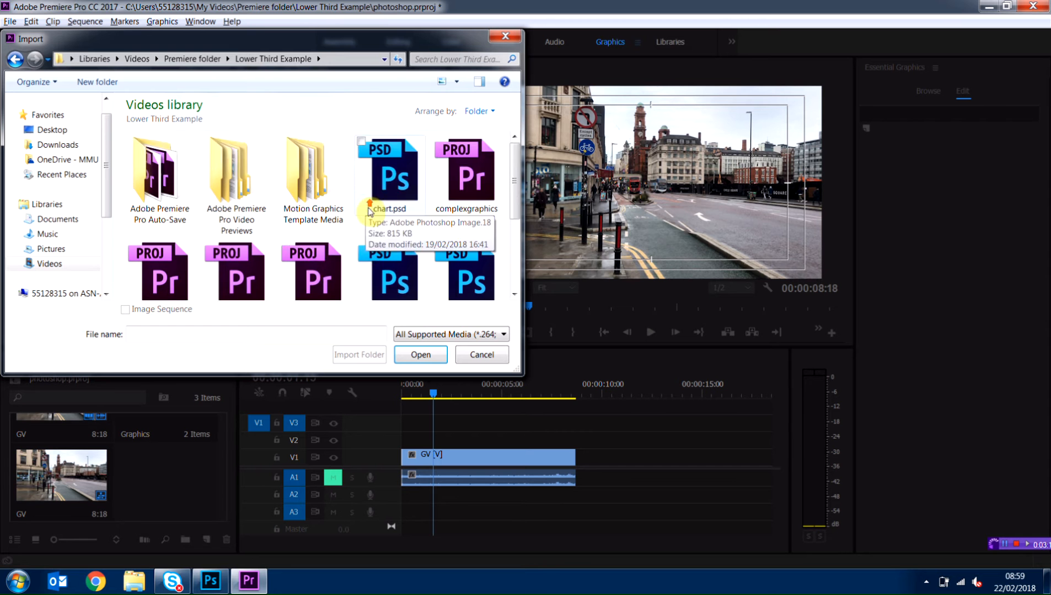
scroll(368, 211, "down", 1)
left_click(398, 157)
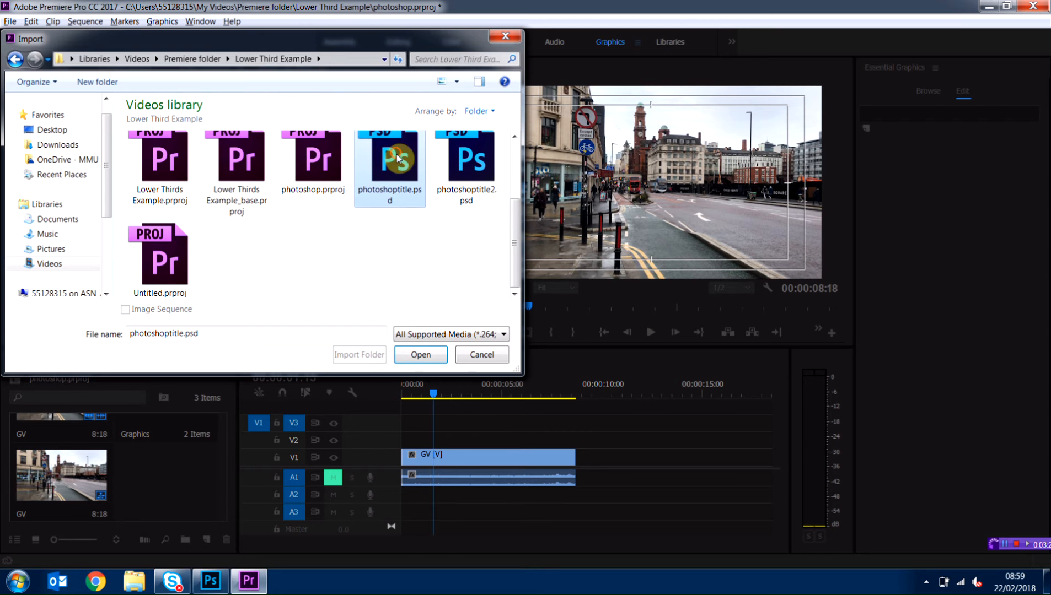
left_click(419, 356)
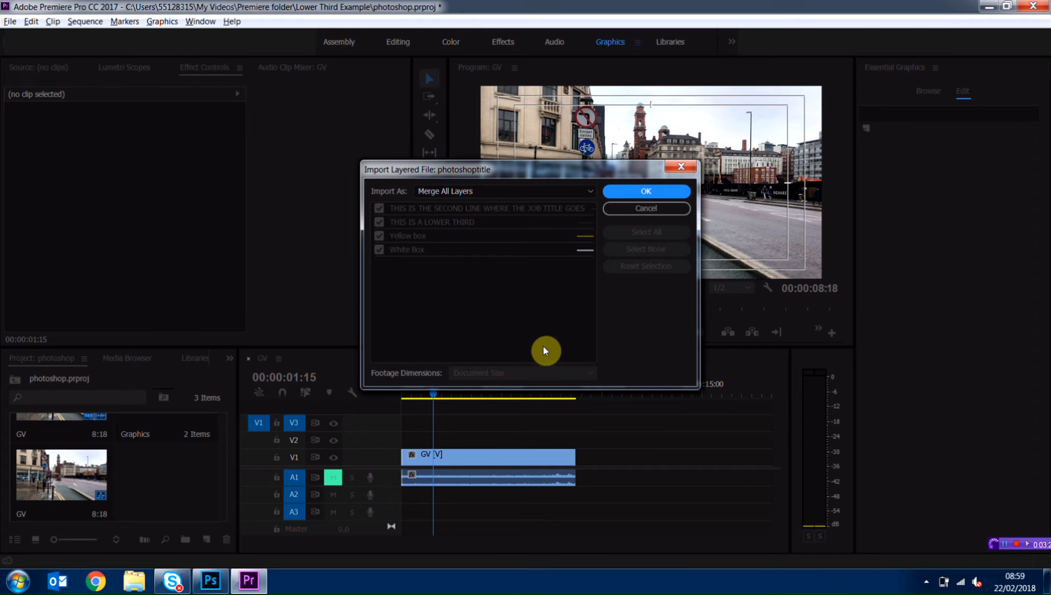
Step: Compare the import dialog with the layers in Photoshop and import photoshoptitle into Premiere Pro using Merge All Layers
left_click(211, 583)
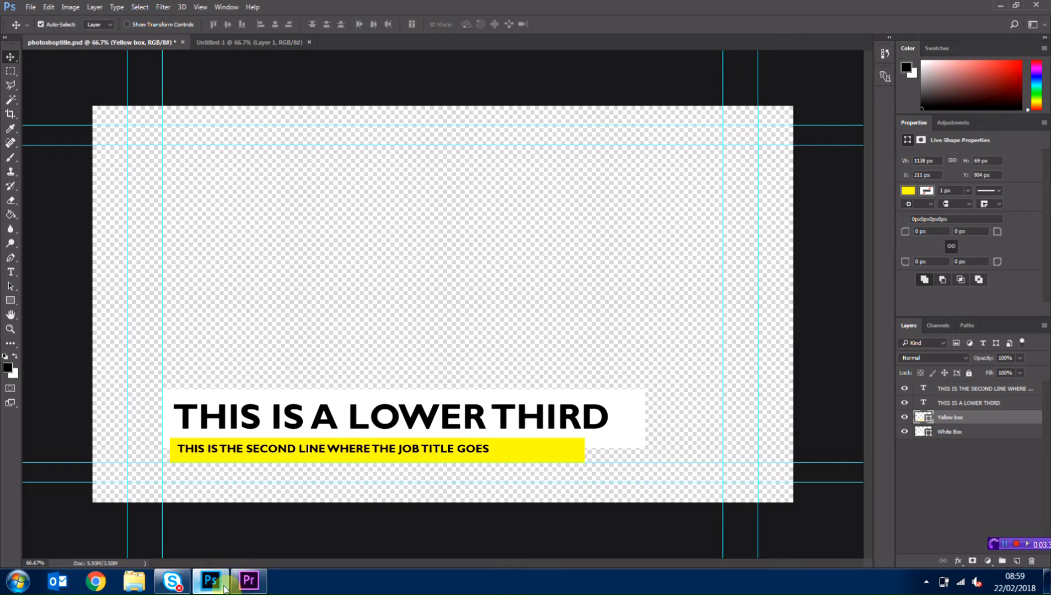
left_click(248, 581)
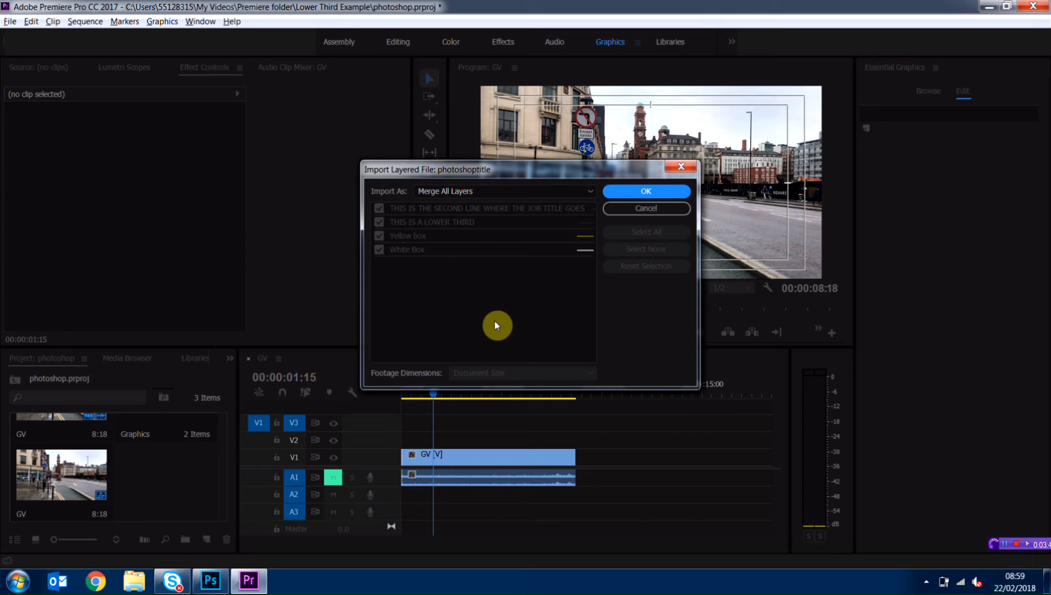
left_click(469, 191)
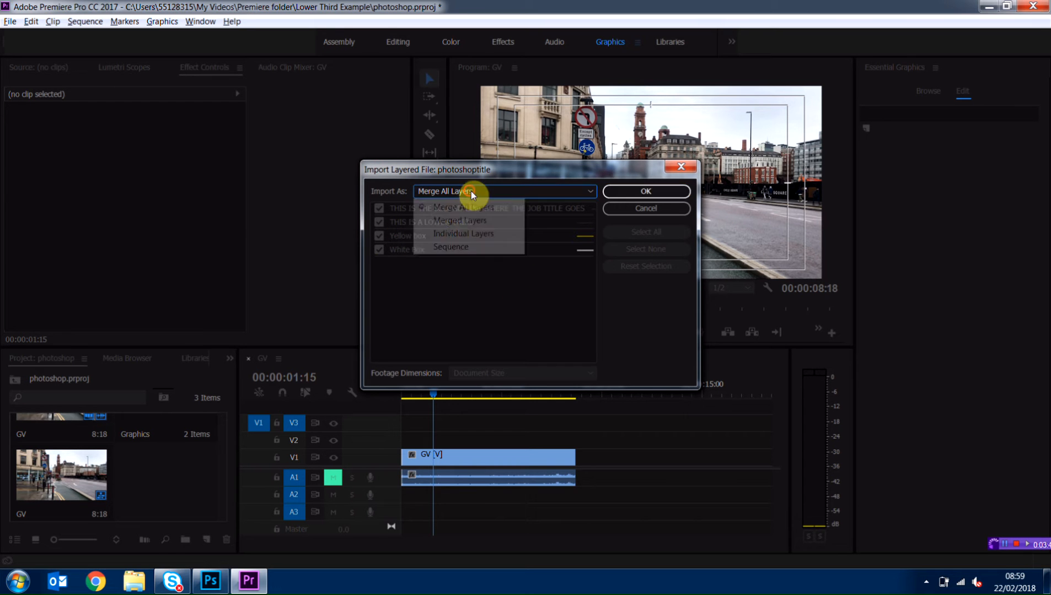
left_click(443, 291)
left_click(642, 192)
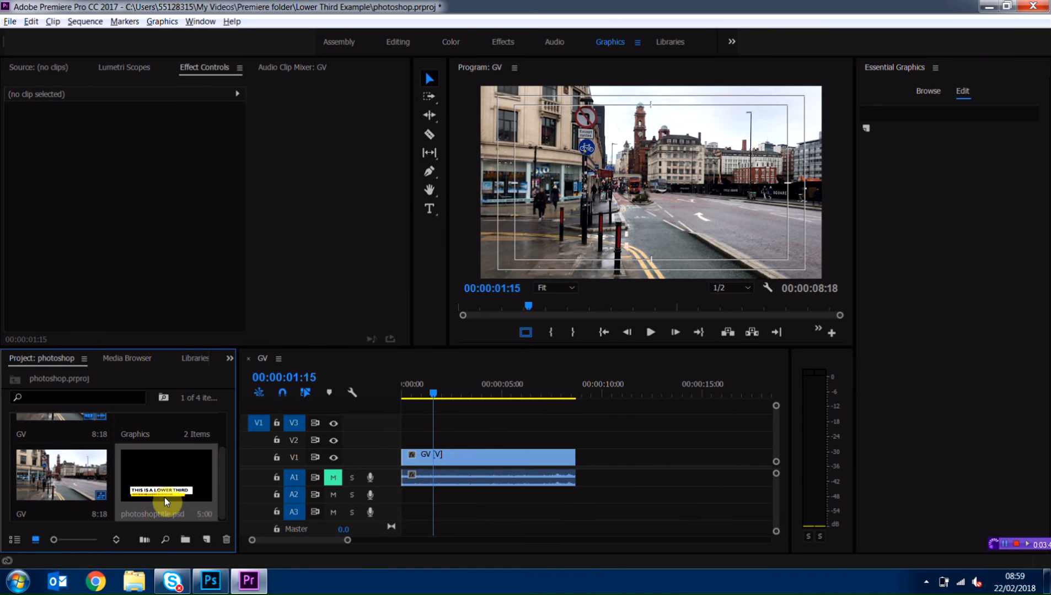
Step: Place photoshoptitle.psd on track V2 above the GV clip, starting at about one second, and scrub through it to 00:00:03:12
left_click_drag(158, 492, 428, 439)
left_click_drag(417, 385, 468, 397)
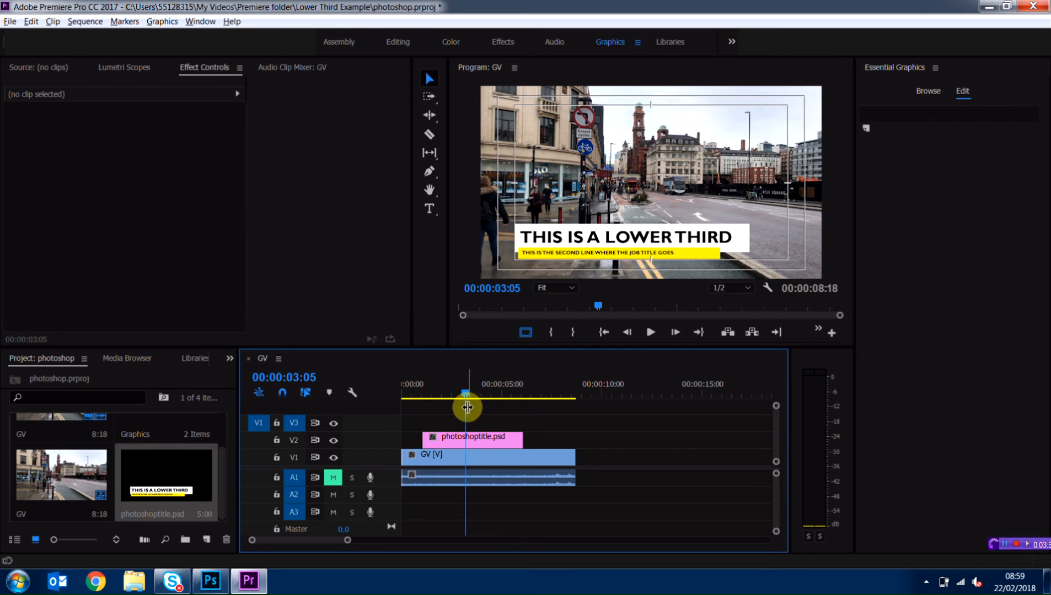
left_click_drag(466, 395, 485, 436)
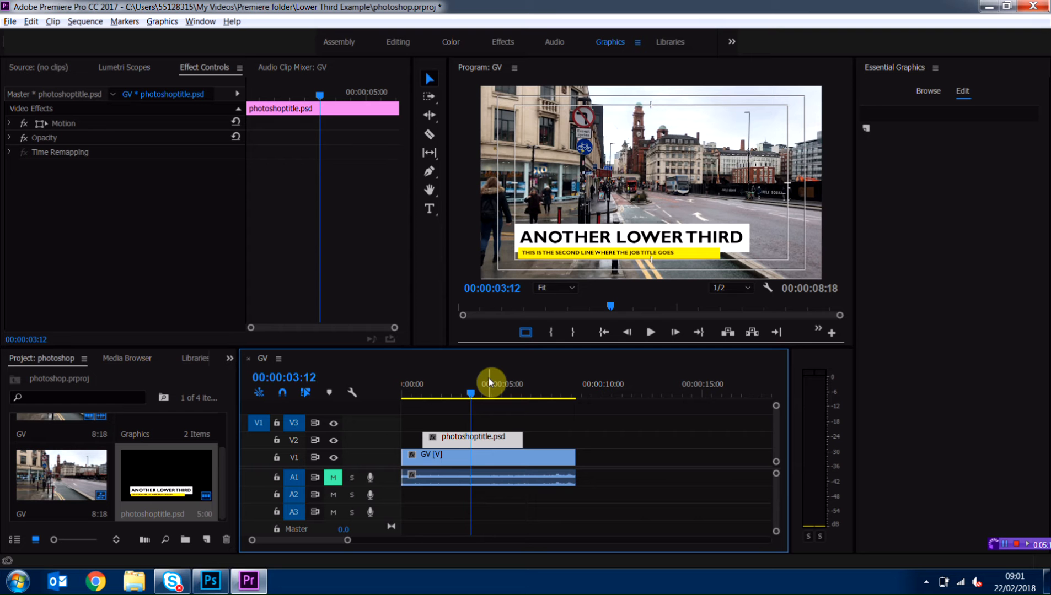
Step: Open the timeline's photoshoptitle.psd clip in Photoshop, replace "THIS IS A" in the headline with "Another", and save the file
right_click(475, 439)
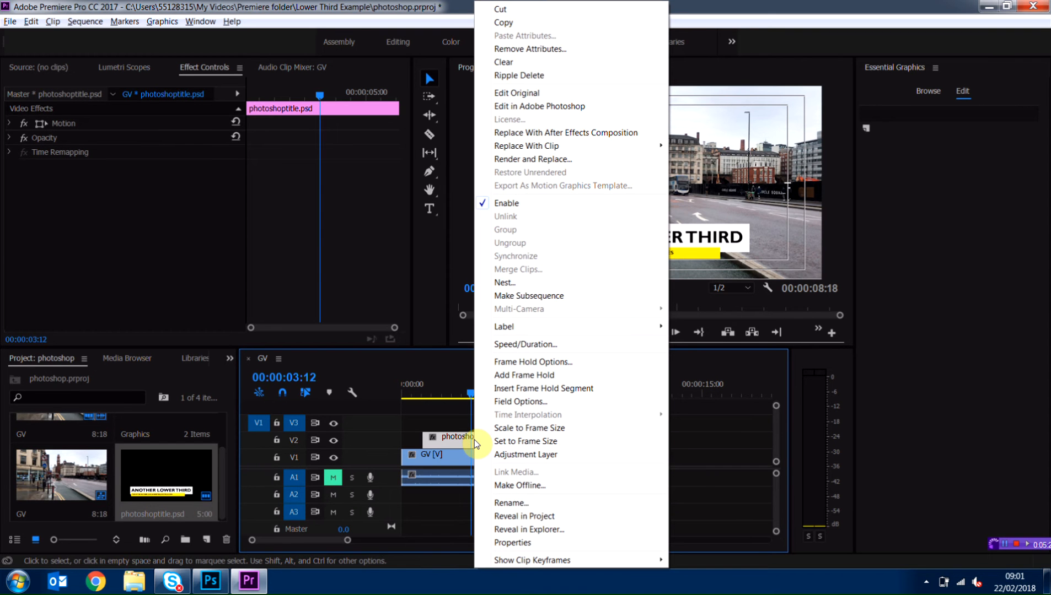
left_click(550, 107)
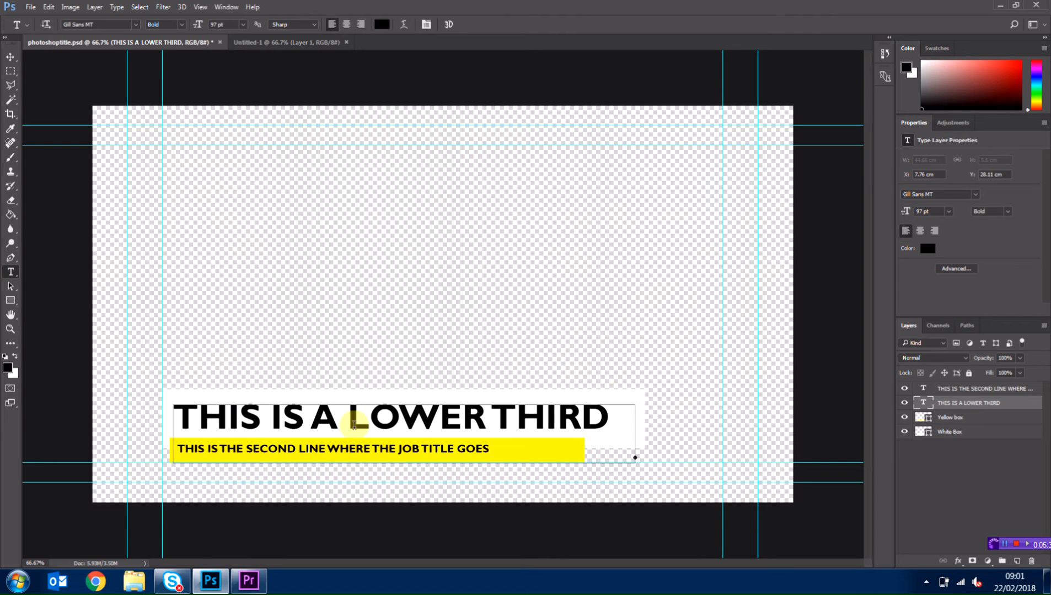
left_click_drag(336, 417, 85, 408)
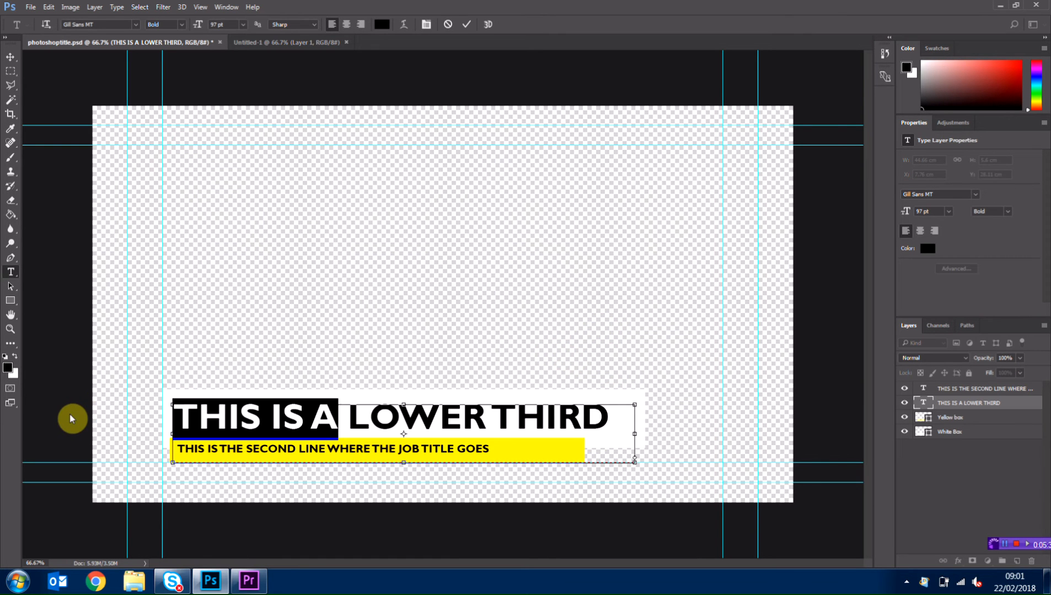
type("Another")
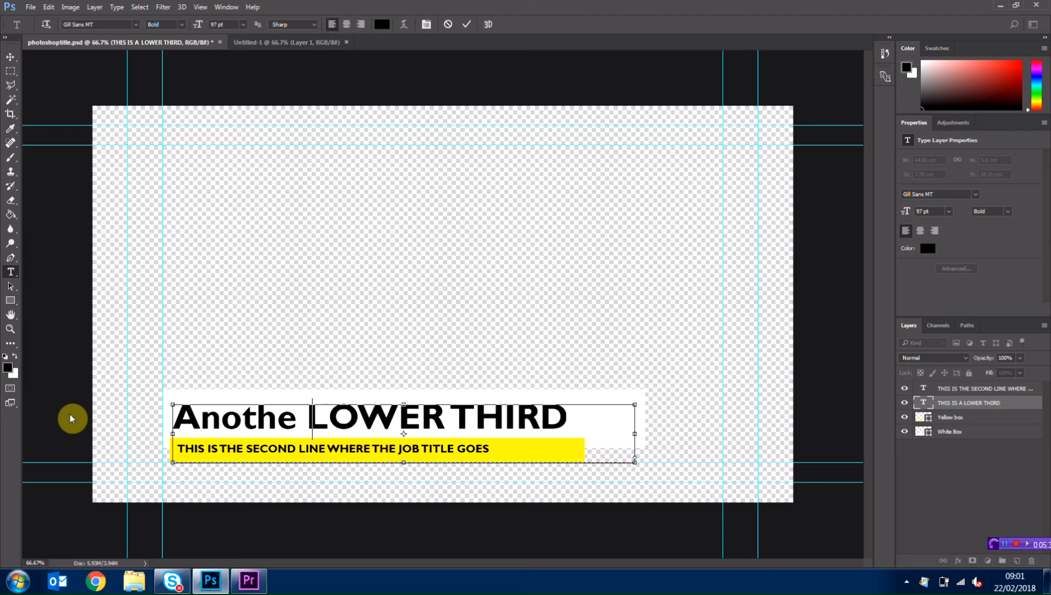
left_click(31, 7)
left_click(47, 147)
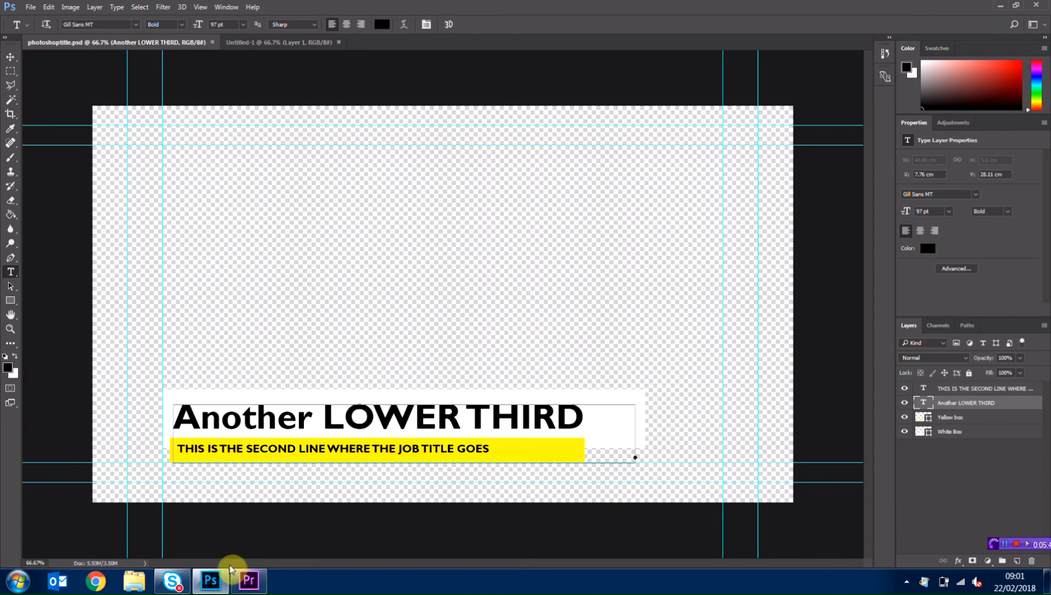
Step: Switch to Premiere Pro, scrub through the photoshoptitle.psd clip, and compare the title with the open Photoshop document
left_click(249, 582)
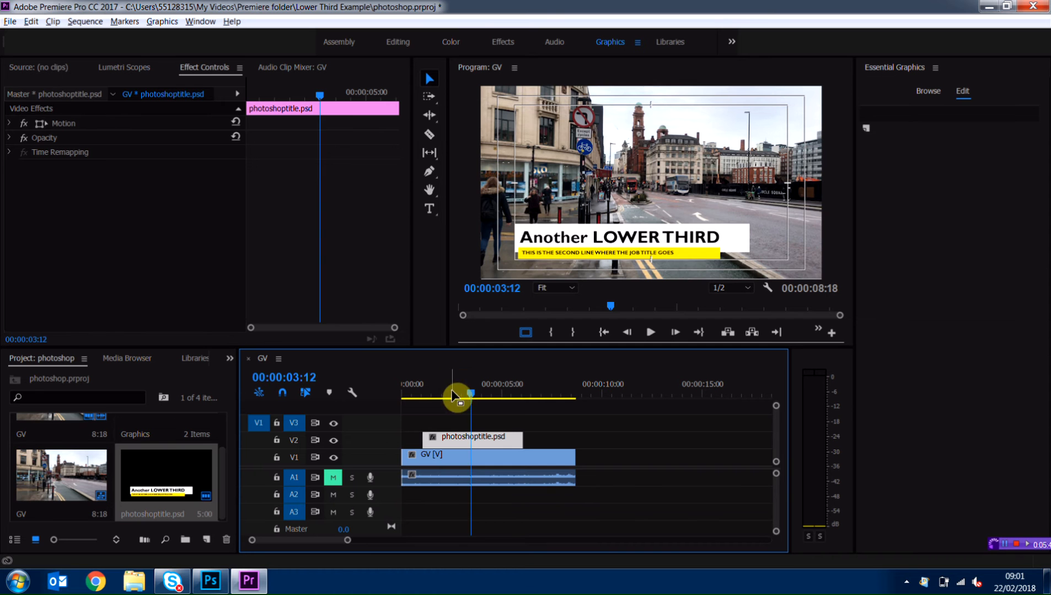
mouse_move(457, 394)
left_mouse_down()
mouse_move(394, 394)
mouse_move(474, 396)
left_mouse_up()
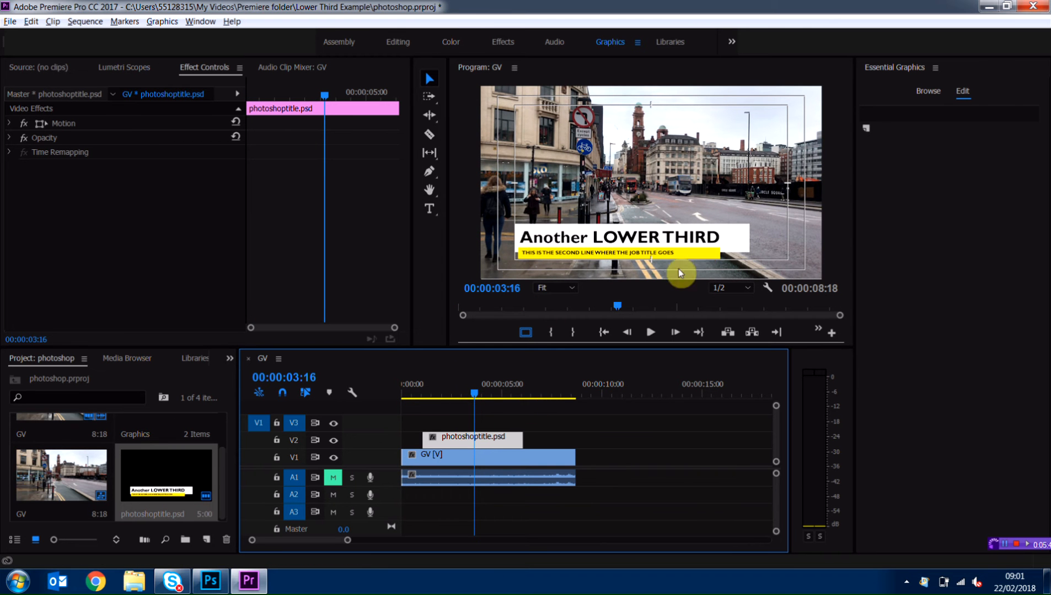
left_click_drag(473, 400, 443, 395)
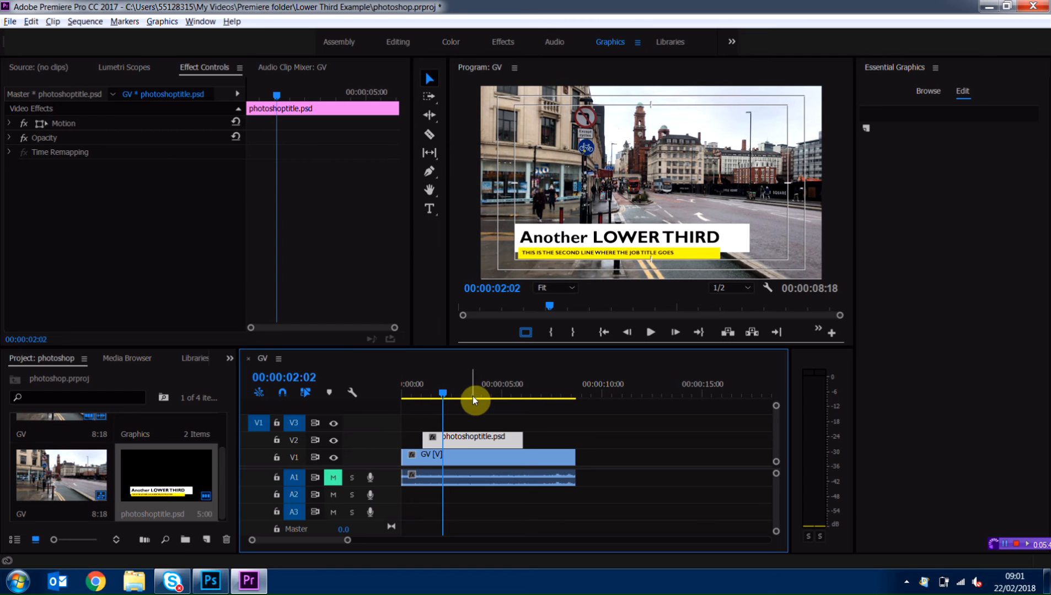
key("alt+Tab")
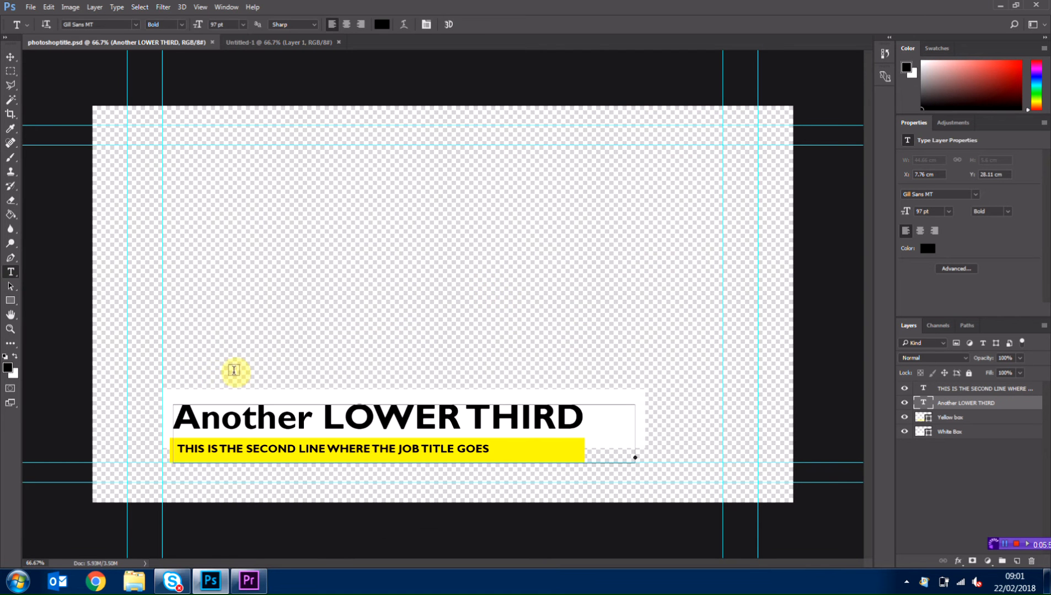
key("alt+Tab")
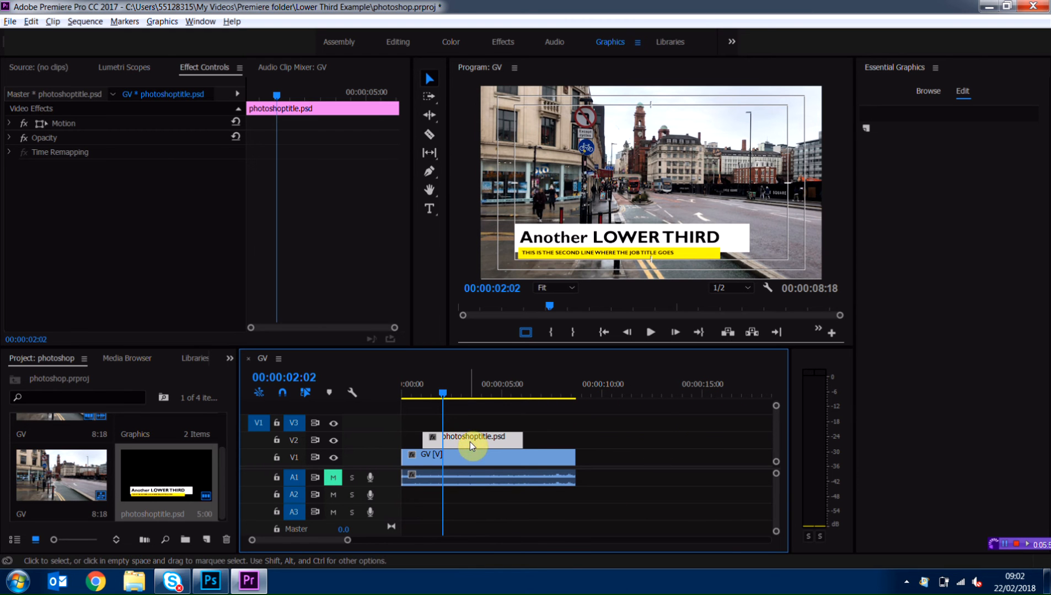
Step: Delete the photoshoptitle.psd clip from track V2 and choose photoshoptitle.psd for import again from the Lower Third Example folder
key("Delete")
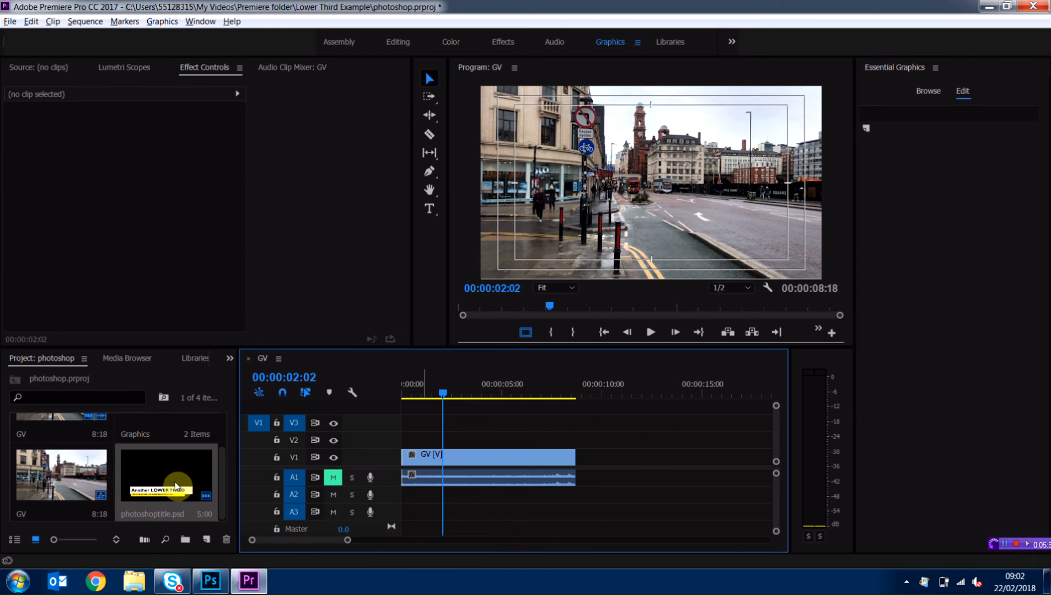
left_click(165, 529)
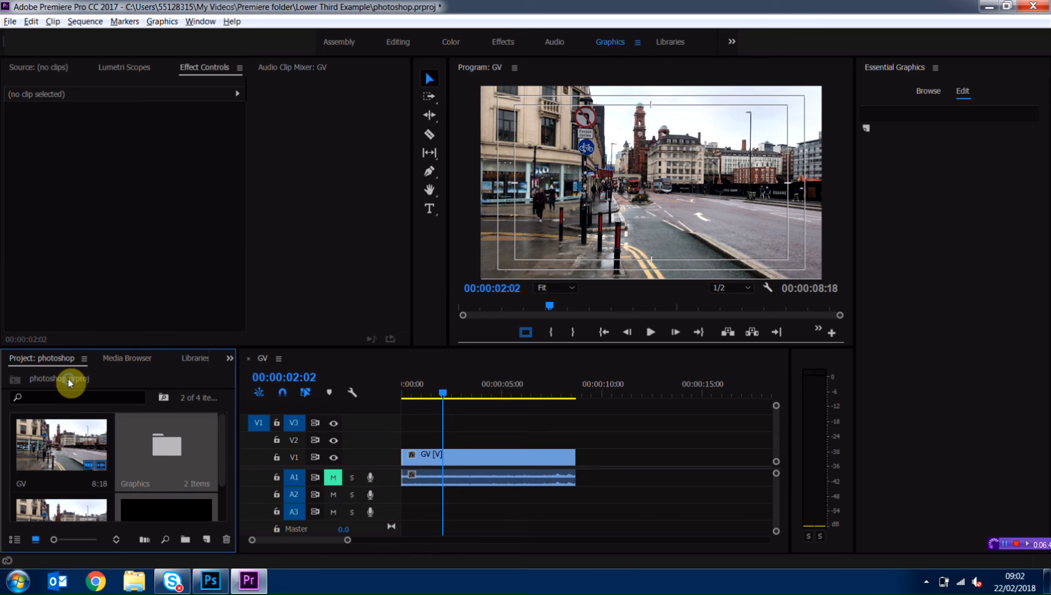
right_click(69, 384)
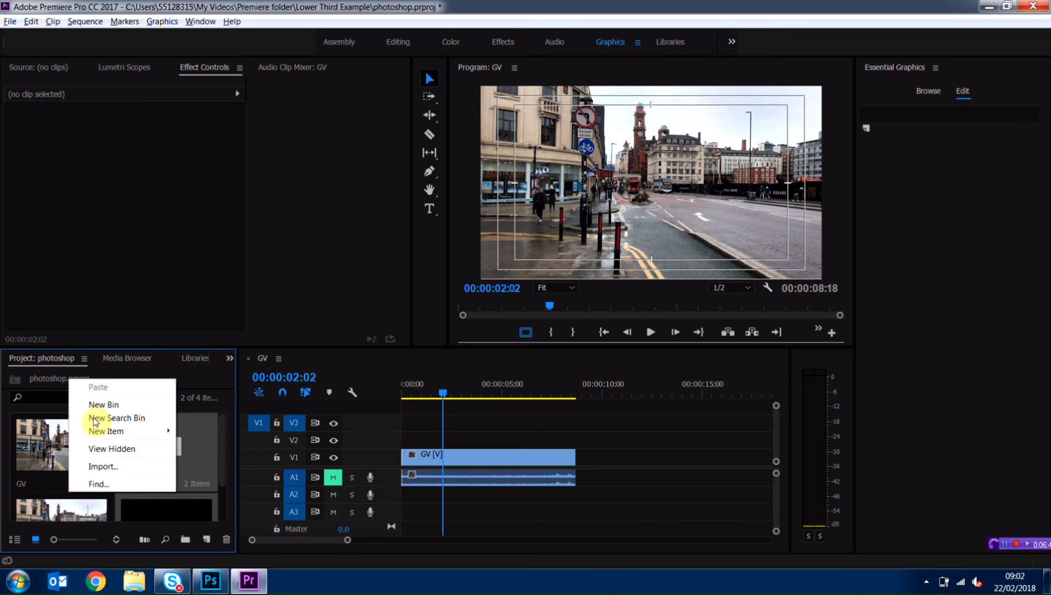
left_click(98, 468)
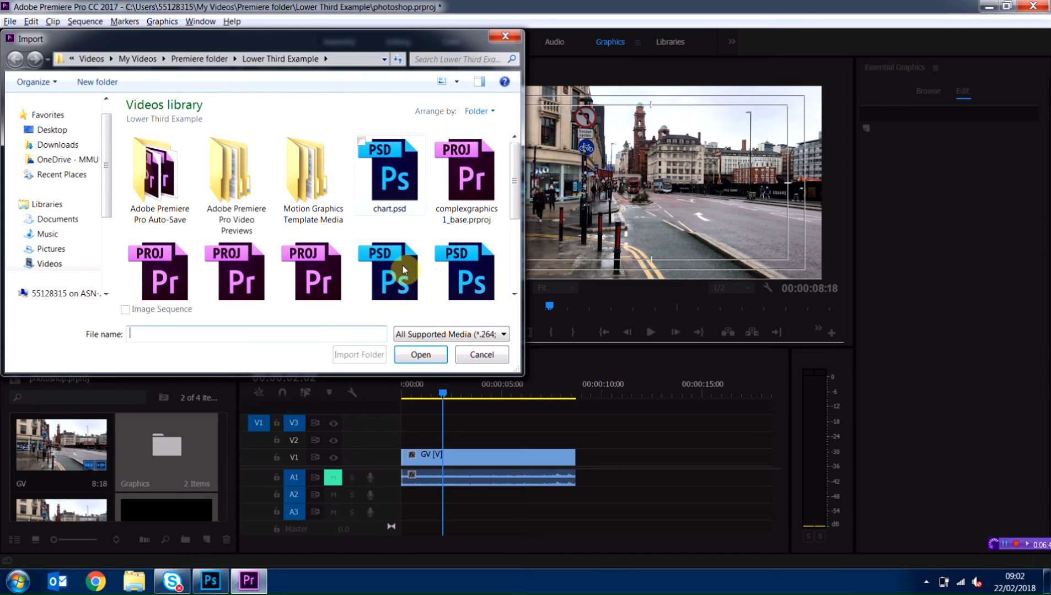
left_click_drag(514, 205, 518, 259)
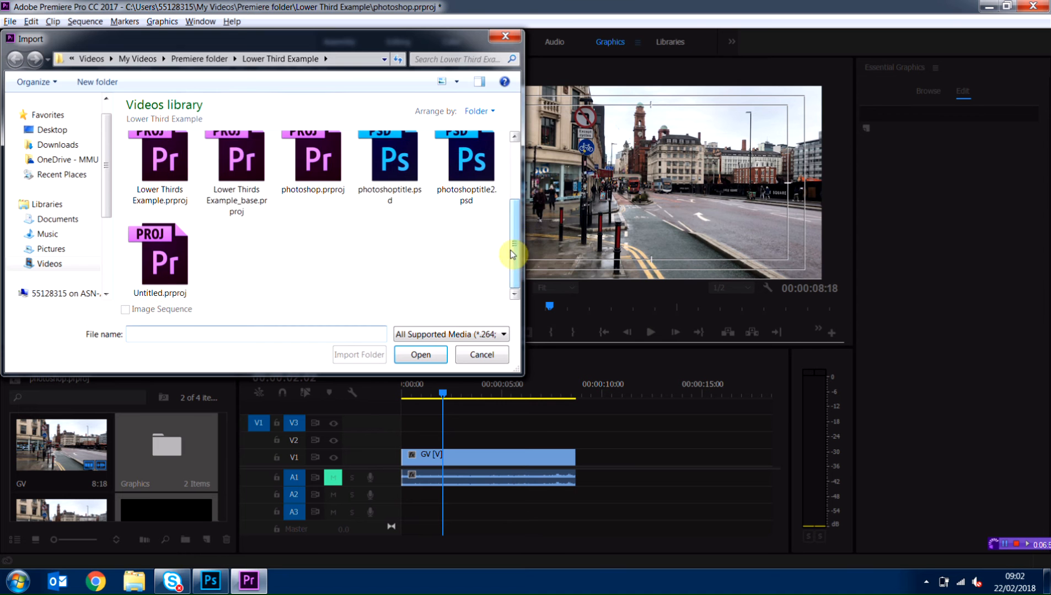
double_click(394, 185)
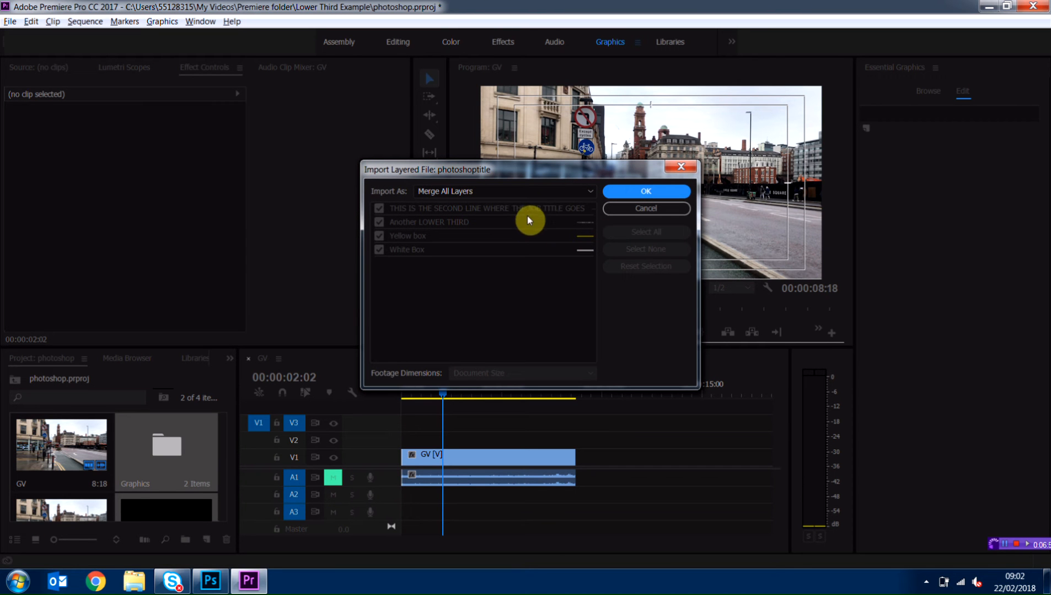
Step: Import photoshoptitle as Merged Layers with only Yellow box and White Box included, and place it on V2 from about 1.5 seconds
left_click(486, 193)
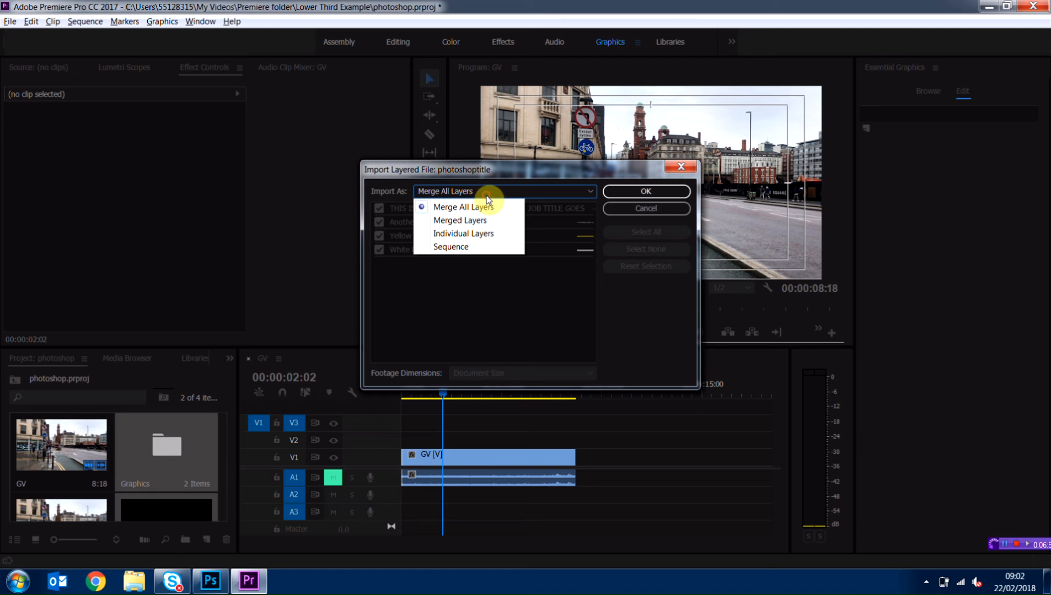
left_click(502, 220)
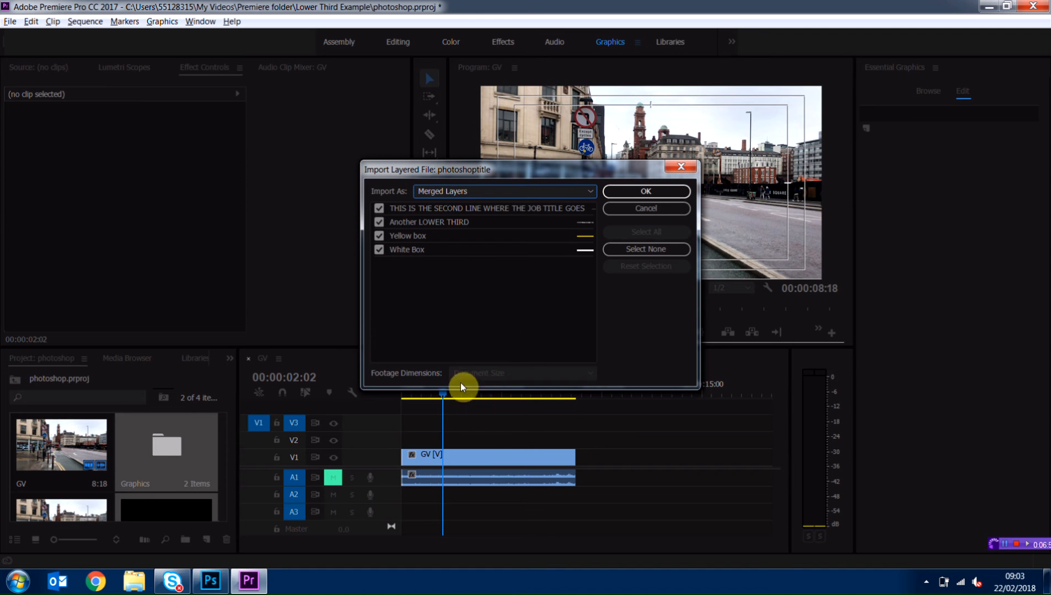
left_click(379, 210)
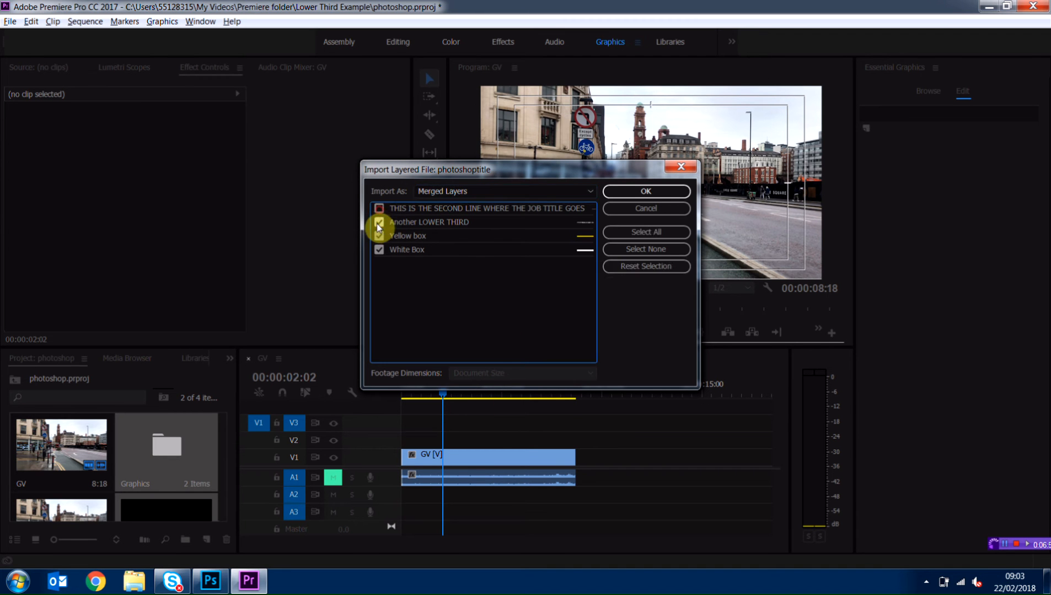
left_click(379, 222)
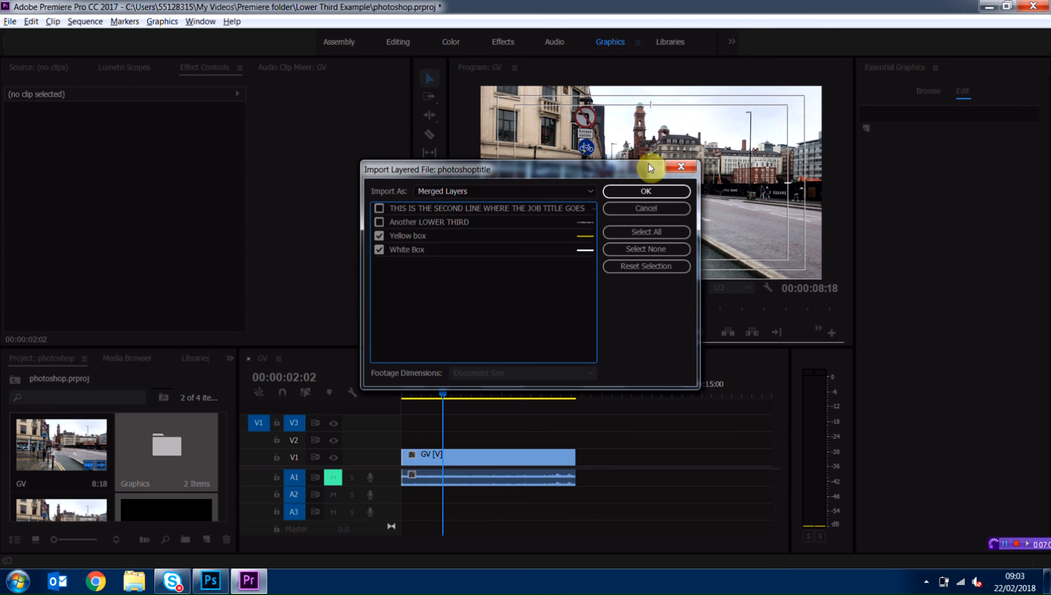
left_click(646, 191)
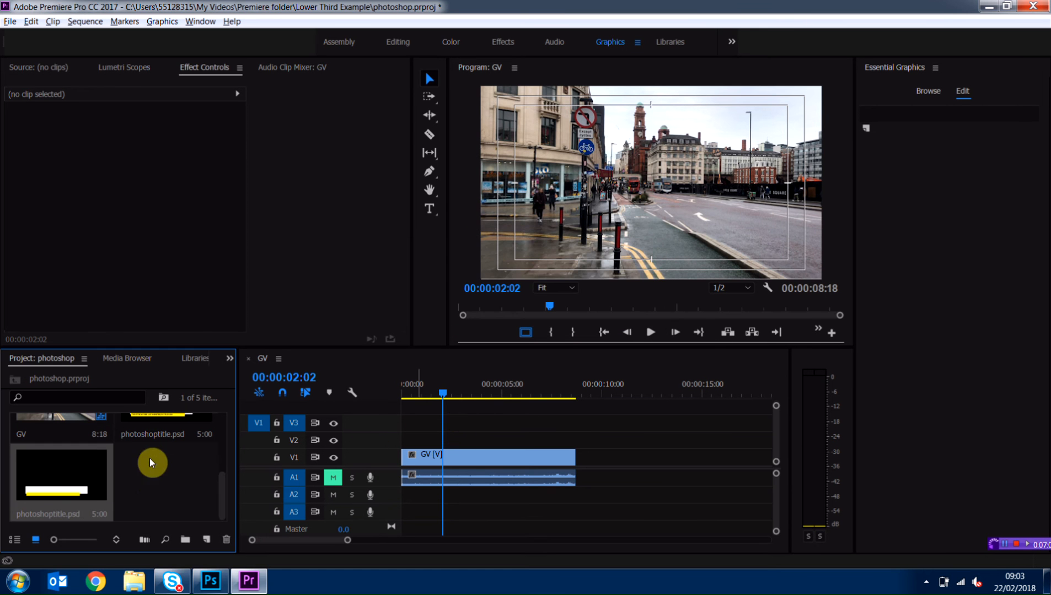
left_click_drag(82, 494, 437, 441)
Step: Add the text "A LOWERTHIRD" over the white box at 00:00:03:21
left_click_drag(430, 393, 480, 392)
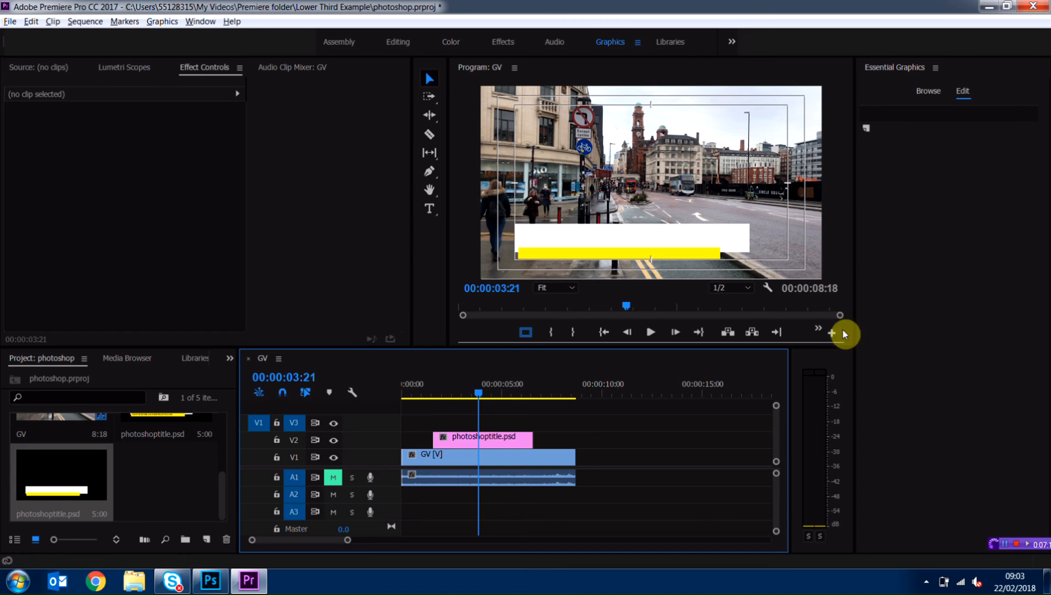
left_click(429, 209)
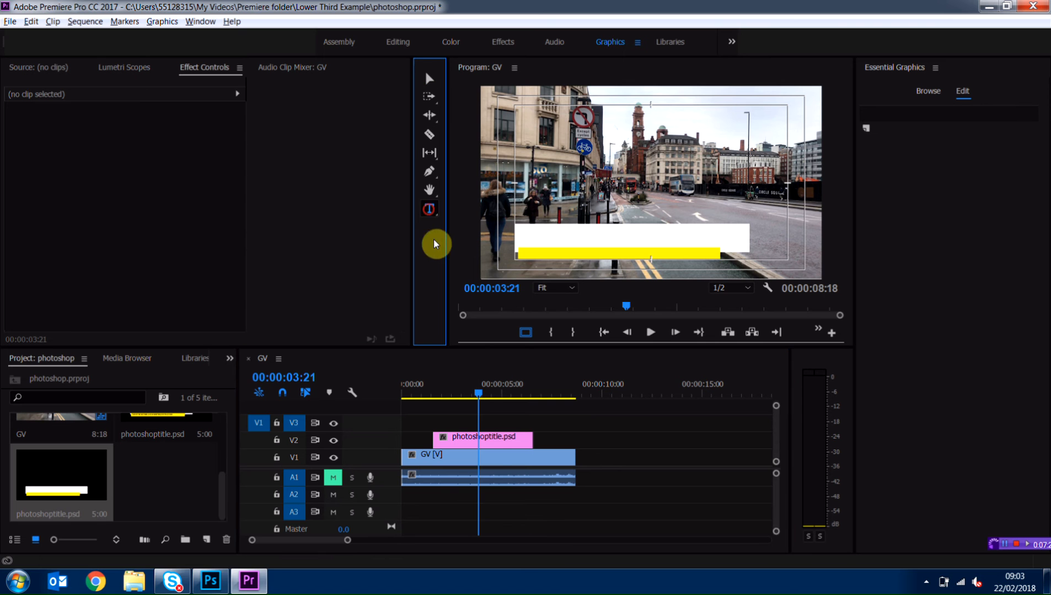
left_click(537, 234)
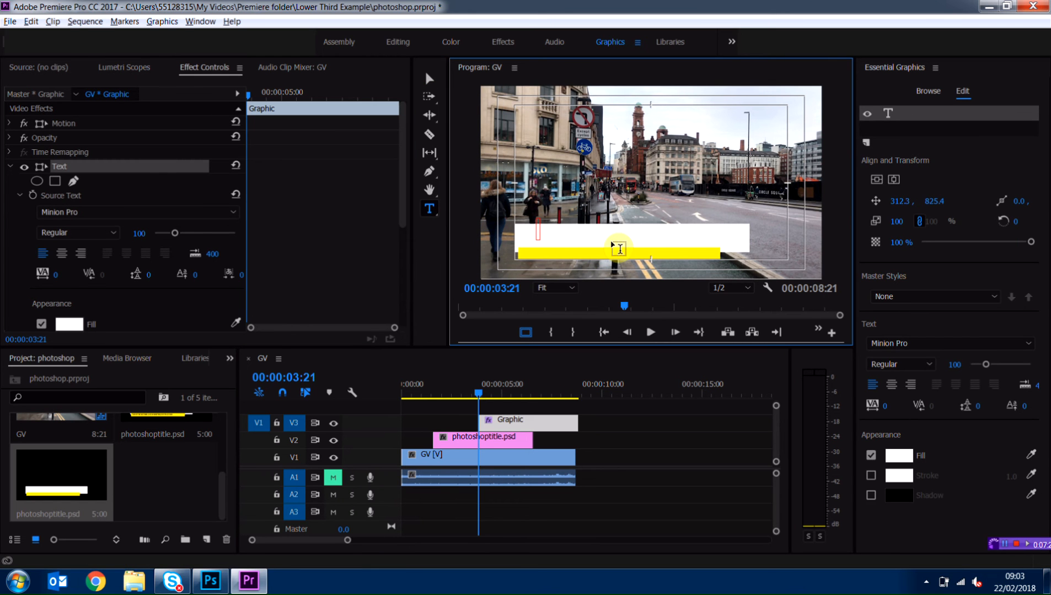
type("A LOWERTHIRD")
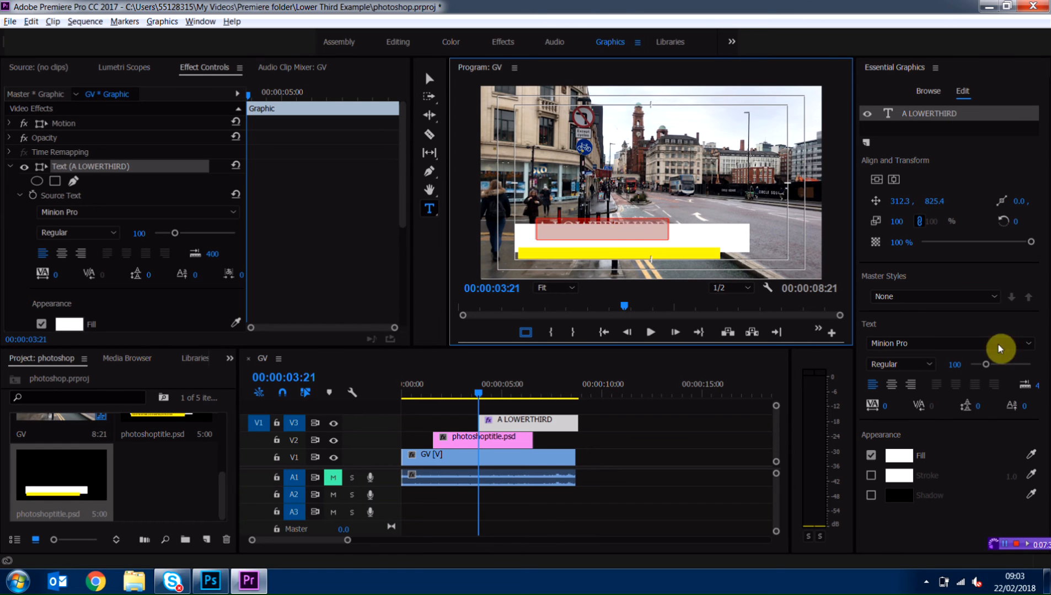
Step: Set the "A LOWERTHIRD" text's fill to black (000000) and its font to Bell MT
left_click(904, 460)
left_click_drag(528, 335, 275, 187)
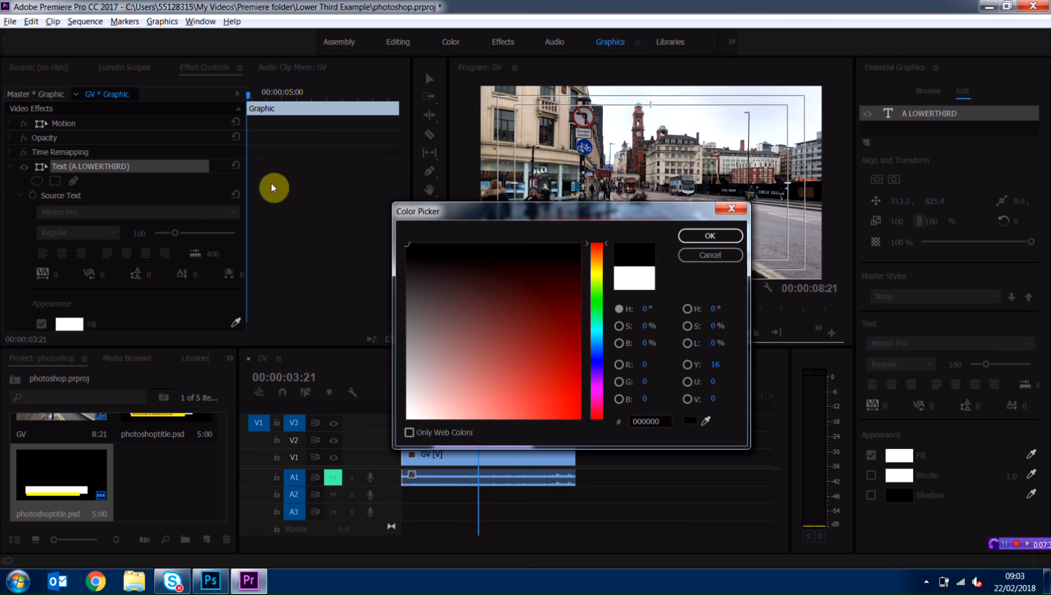
left_click(702, 236)
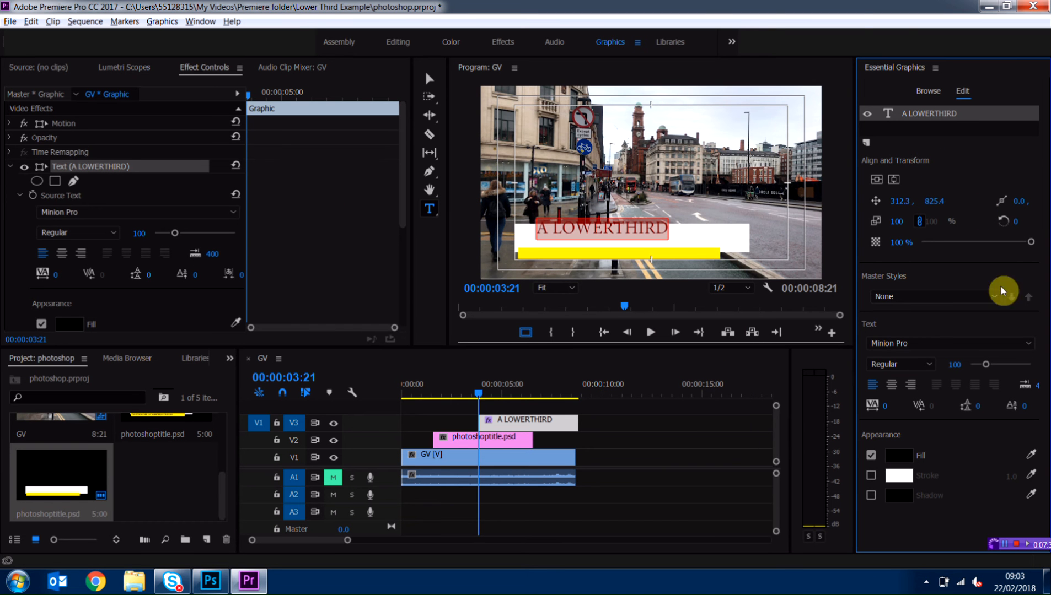
left_click(926, 347)
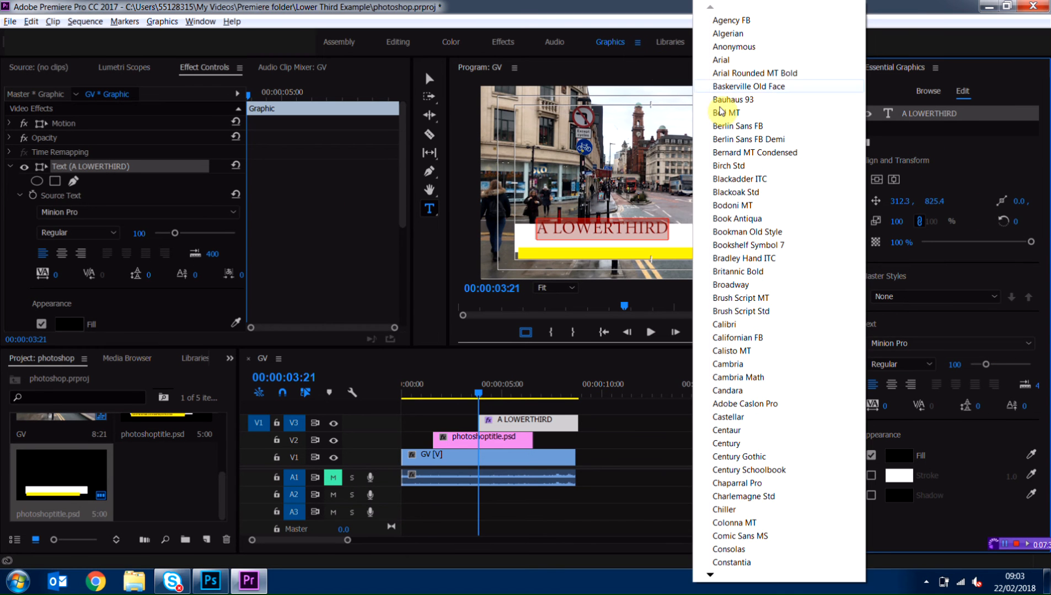
left_click(727, 117)
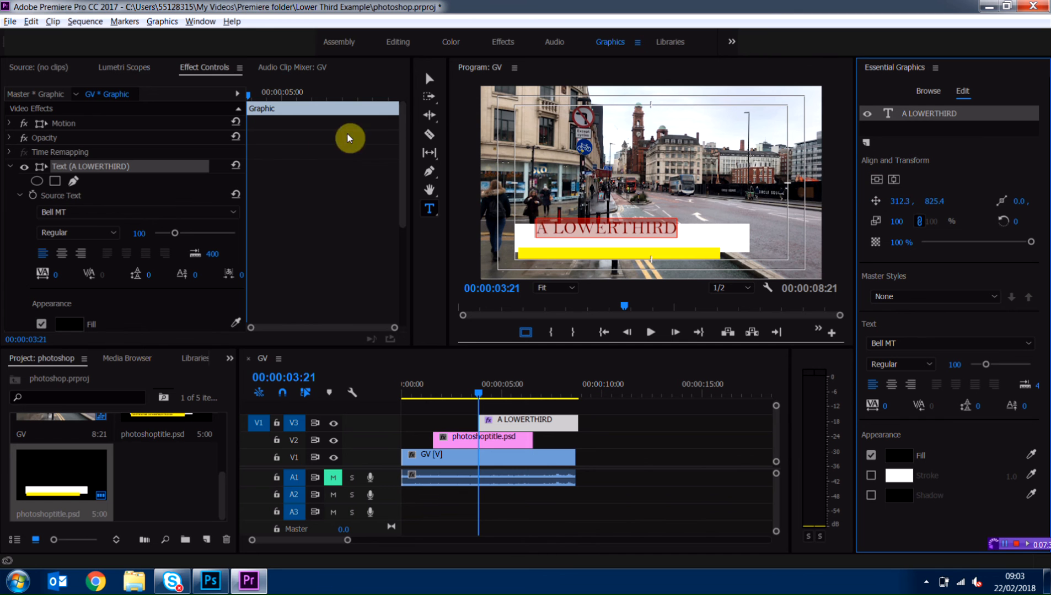
Step: Position the text at about 219, 871 inside the white box and align its V3 clip with the start of photoshoptitle.psd
left_click(429, 78)
left_click_drag(567, 245, 550, 244)
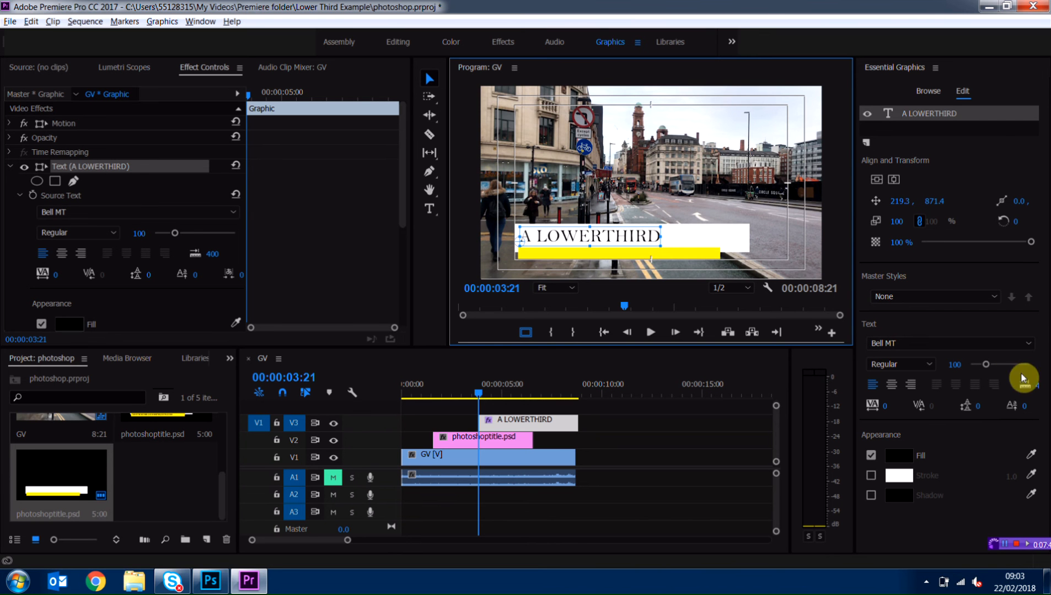
left_click_drag(507, 425, 454, 435)
left_click(437, 395)
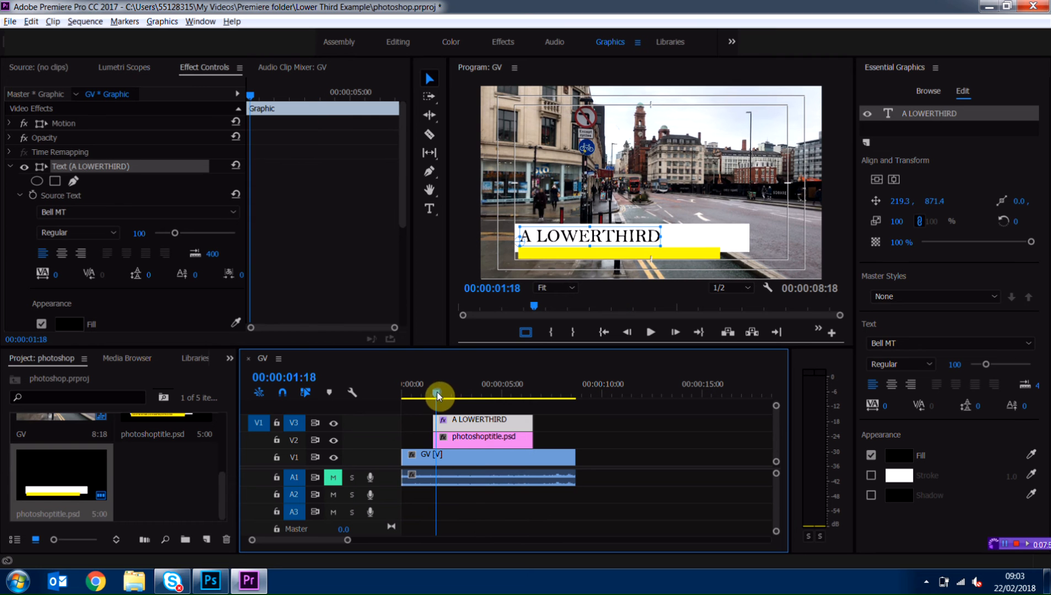
Step: Open the timeline's photoshoptitle.psd clip in Photoshop, change the Yellow box layer's fill to dark green, and save the file
right_click(479, 441)
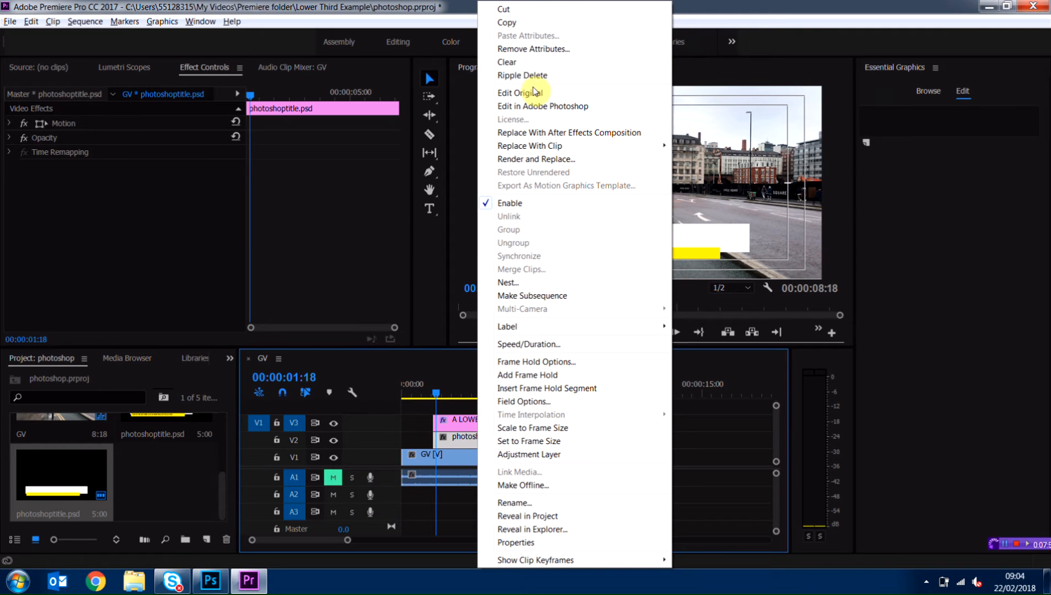
left_click(538, 107)
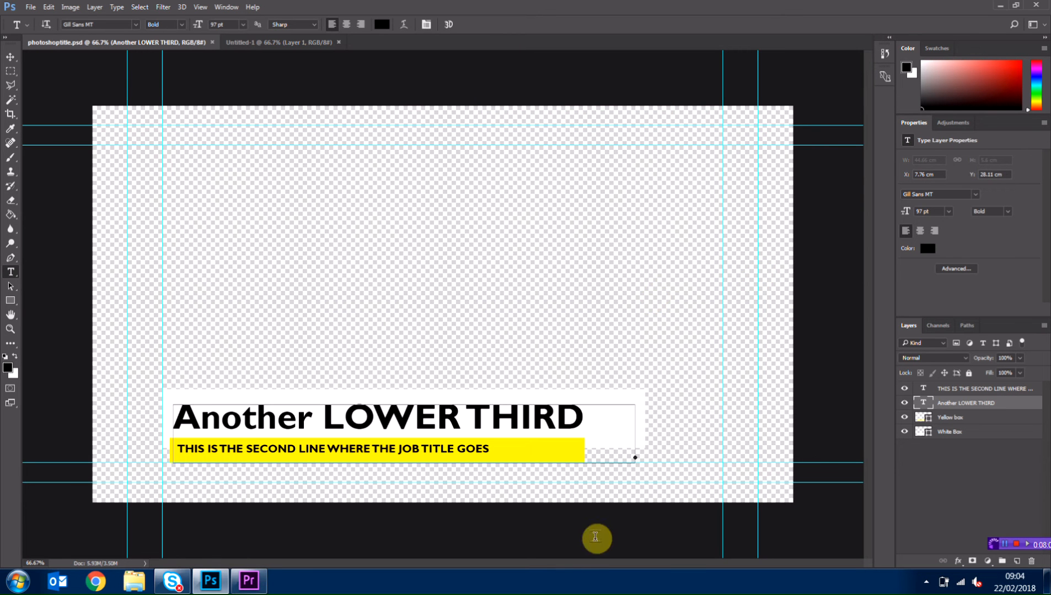
left_click(936, 502)
left_click(948, 419)
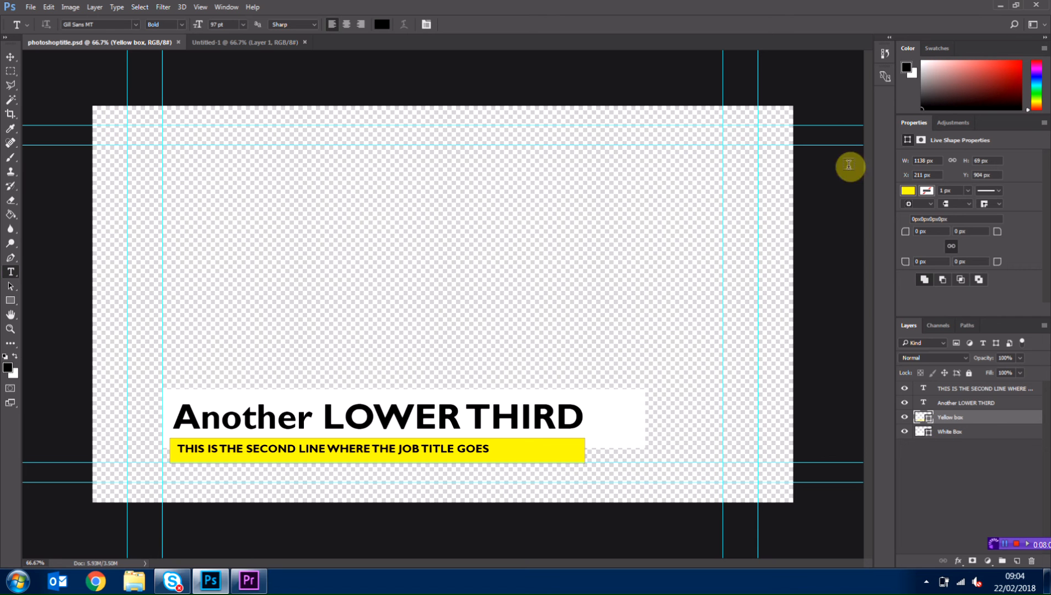
left_click(907, 191)
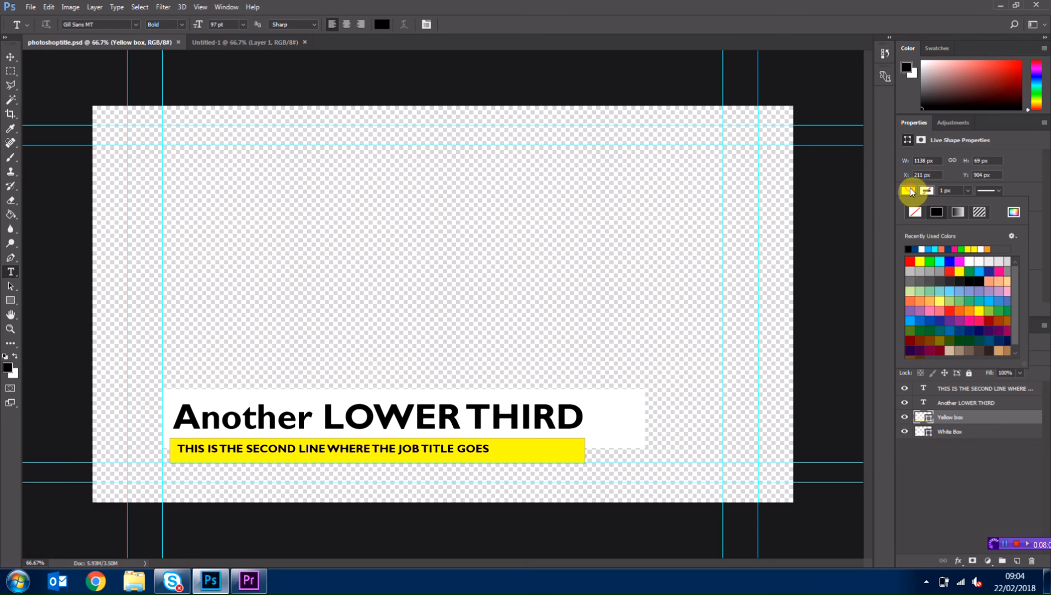
left_click(972, 271)
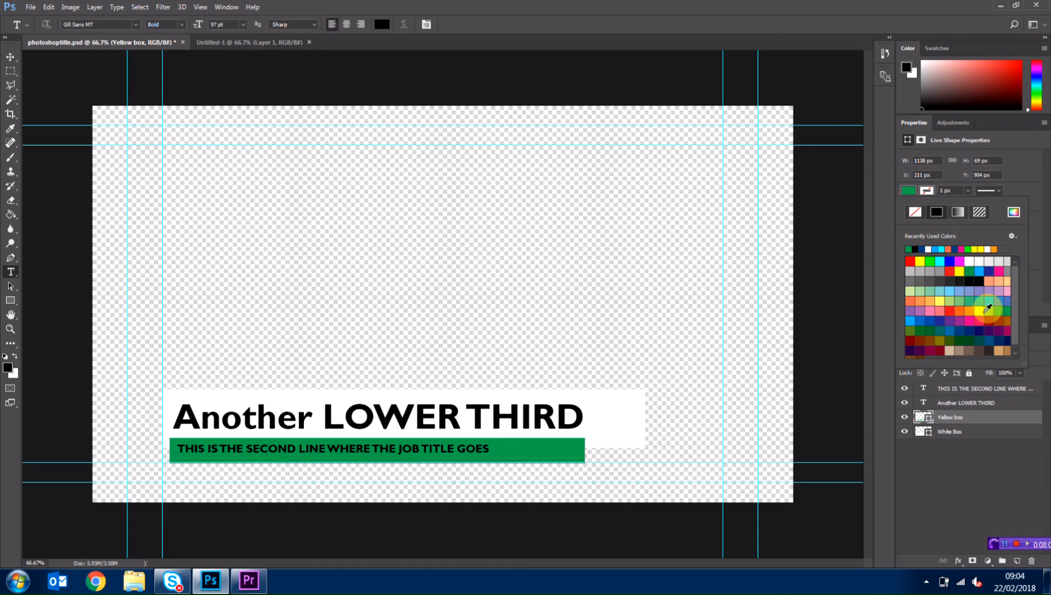
left_click(31, 8)
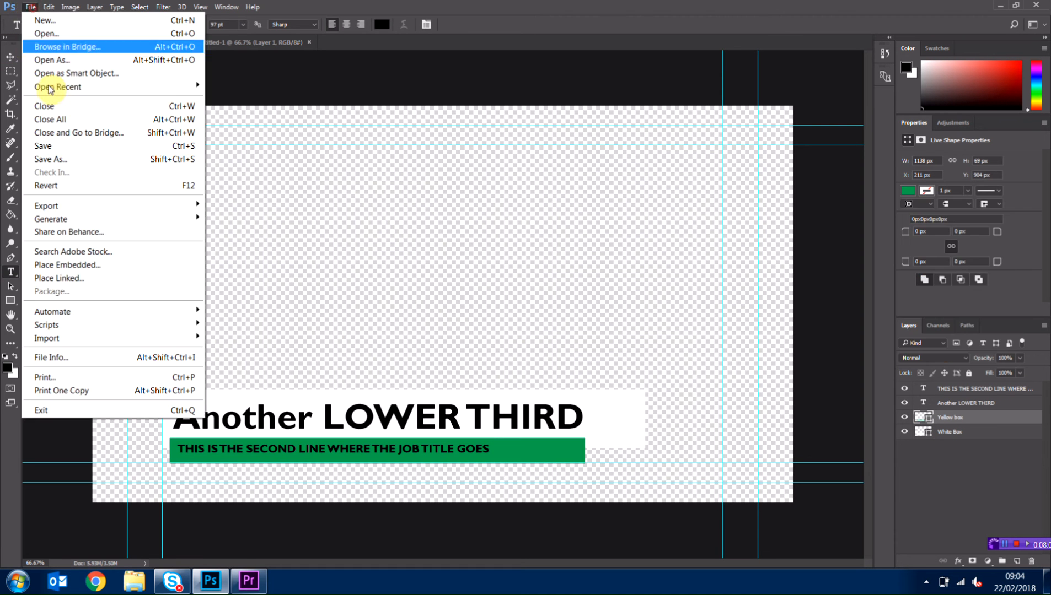
left_click(44, 146)
Step: Switch back to Premiere Pro and scrub through the lower third to check the box colour in the sequence
left_click(248, 581)
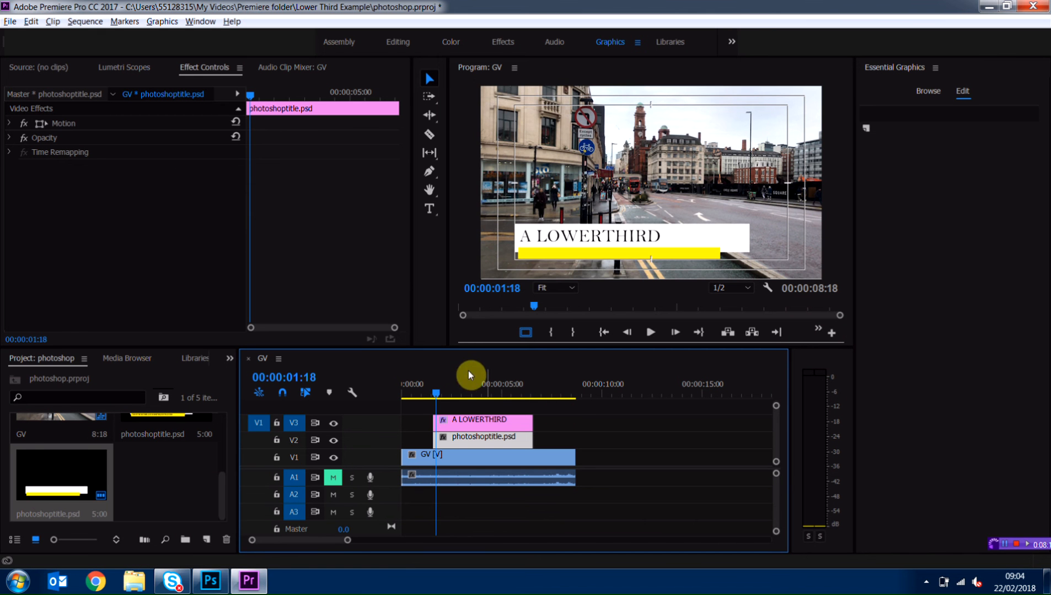
left_click_drag(428, 394, 480, 396)
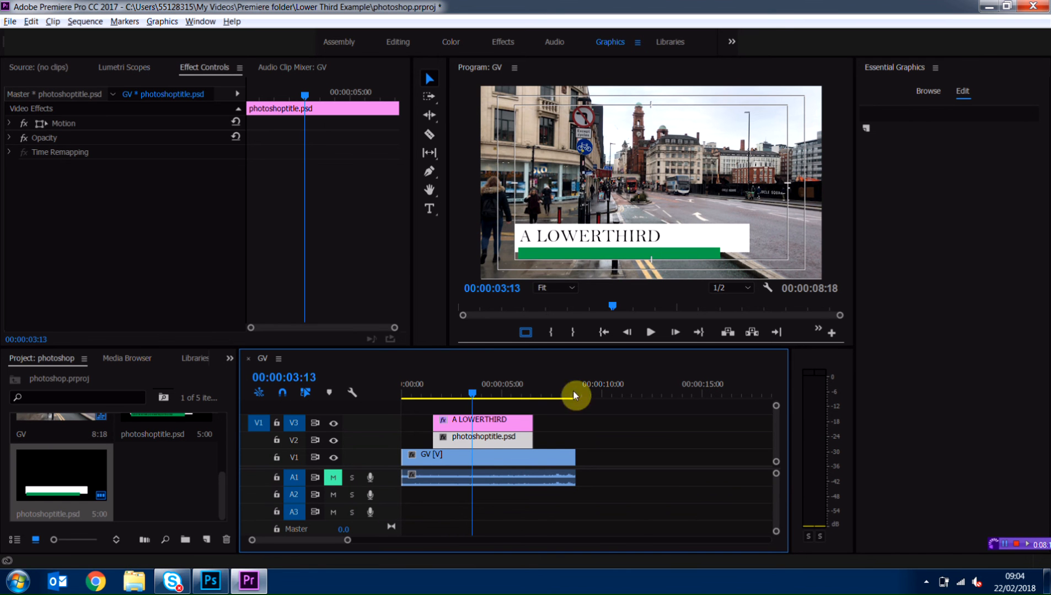
left_click_drag(454, 386, 418, 393)
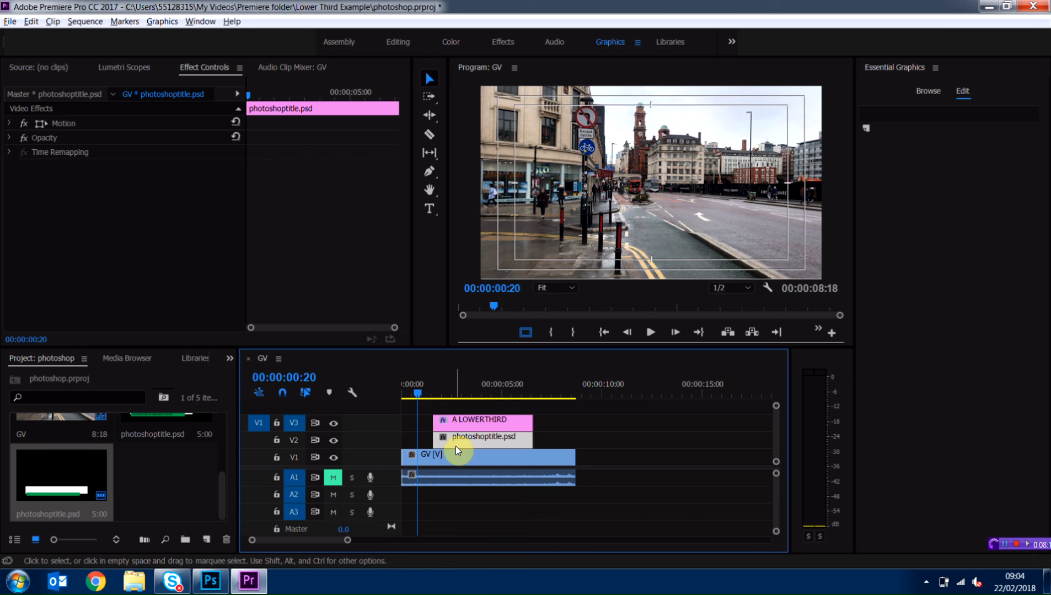
Step: Remove the A LOWERTHIRD text clip and the photoshoptitle.psd clip beneath it from the GV sequence
left_click(470, 393)
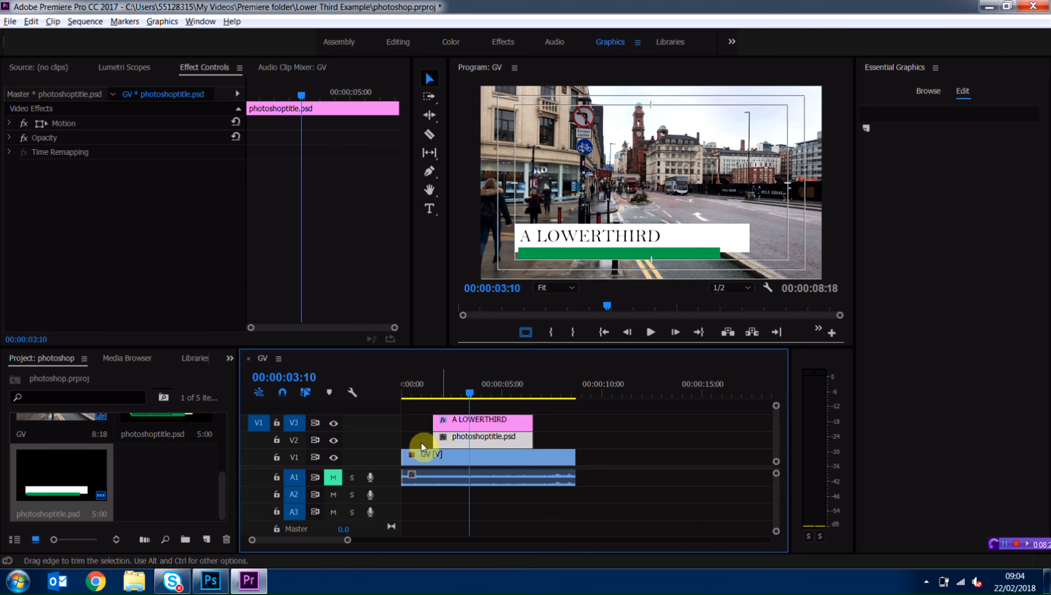
left_click_drag(429, 407, 547, 443)
key("Delete")
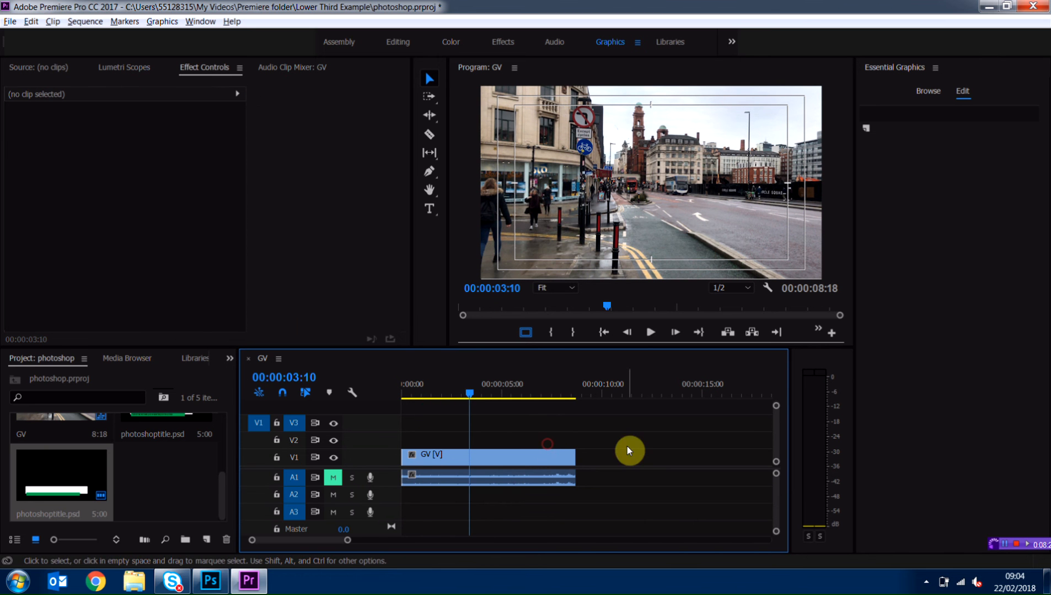
Step: Place the merged photoshoptitle.psd with both text lines on V2 above the GV clip and preview it in the sequence
left_click(164, 423)
double_click(164, 423)
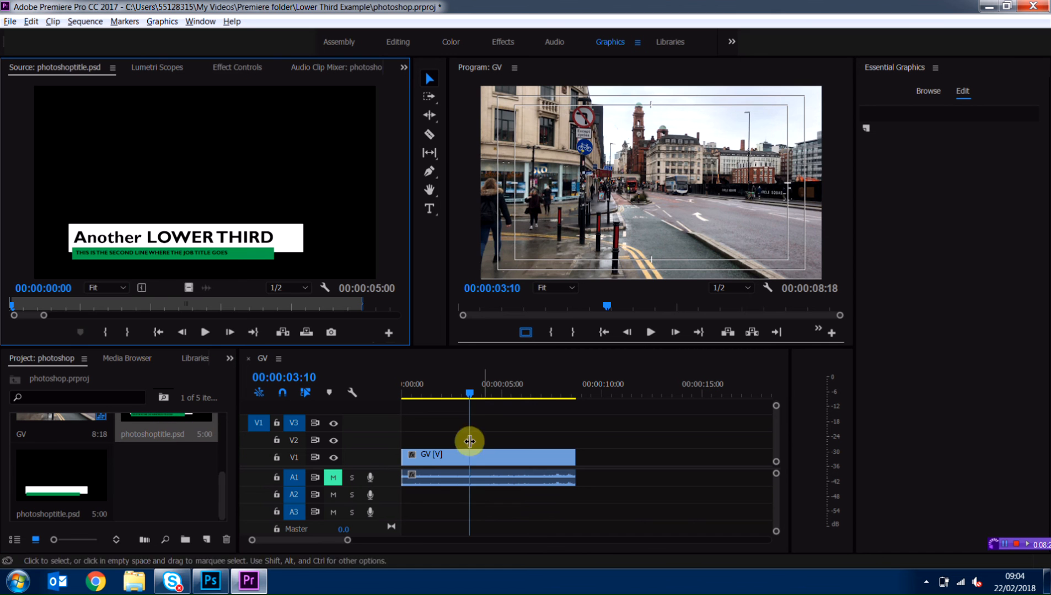
left_click_drag(183, 262, 433, 440)
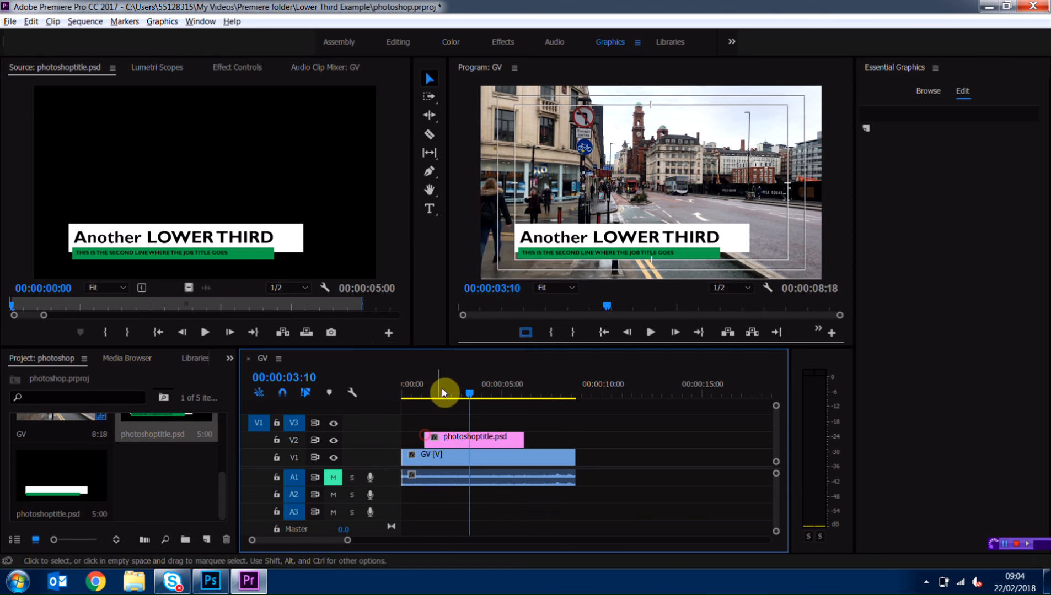
left_click(448, 395)
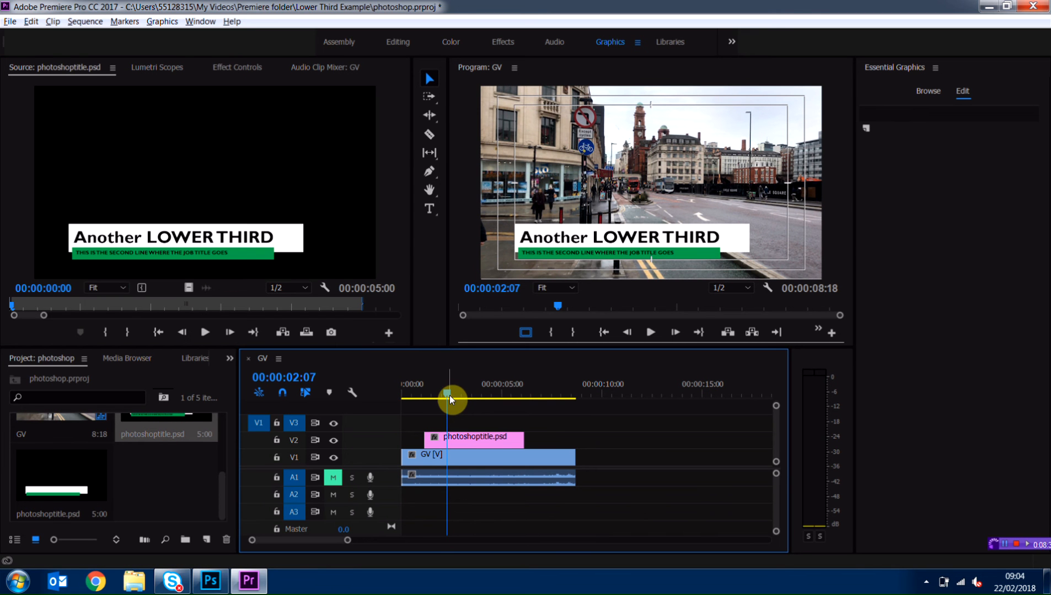
Step: View the title's document in Photoshop, return to Premiere Pro, and delete the photoshoptitle.psd clip from V2
left_click(210, 580)
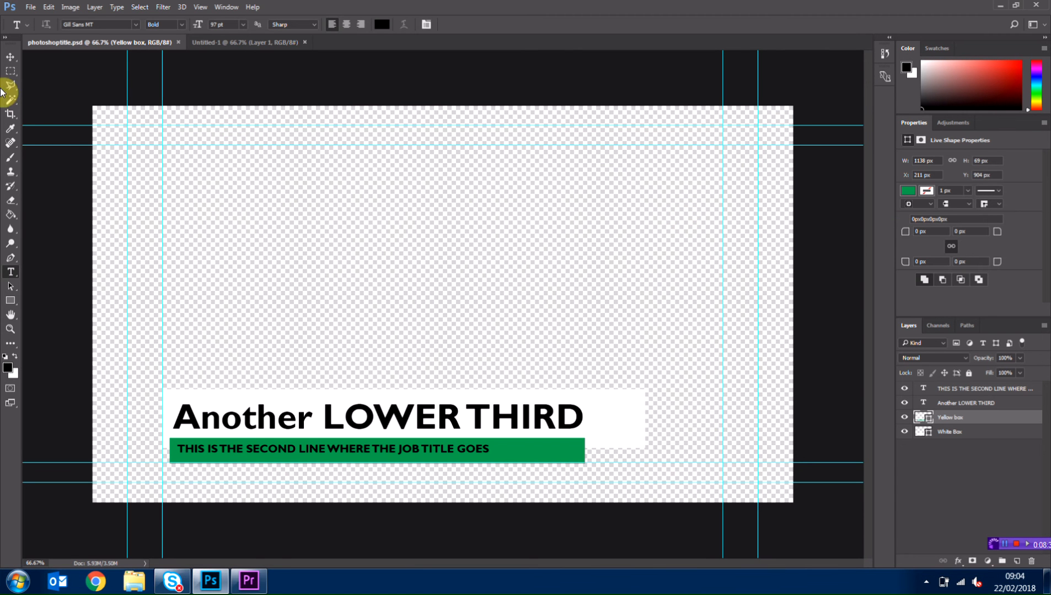
left_click(250, 581)
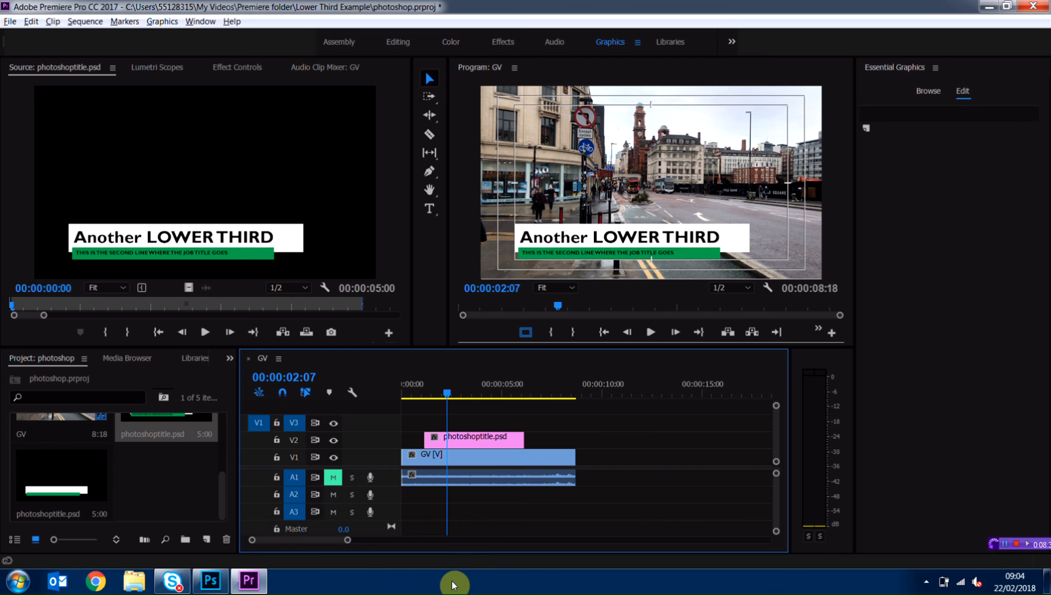
left_click(468, 441)
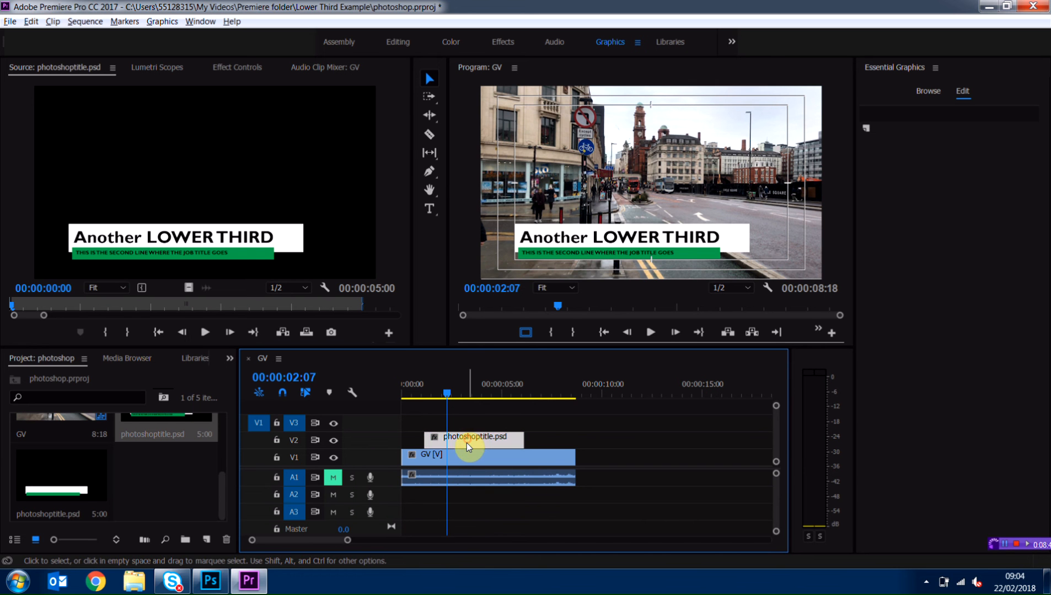
key("Delete")
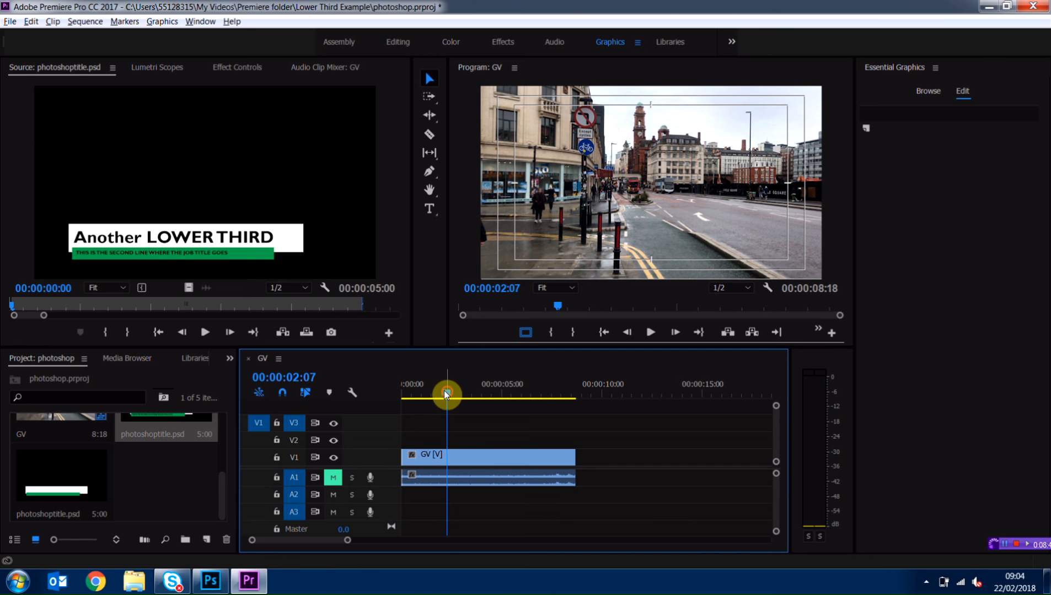
Step: Create a new 1920 x 1080, 25.00 fps, square-pixel Photoshop file from Premiere Pro, saved as test1 and added to the project with merged layers
left_click_drag(445, 390, 432, 393)
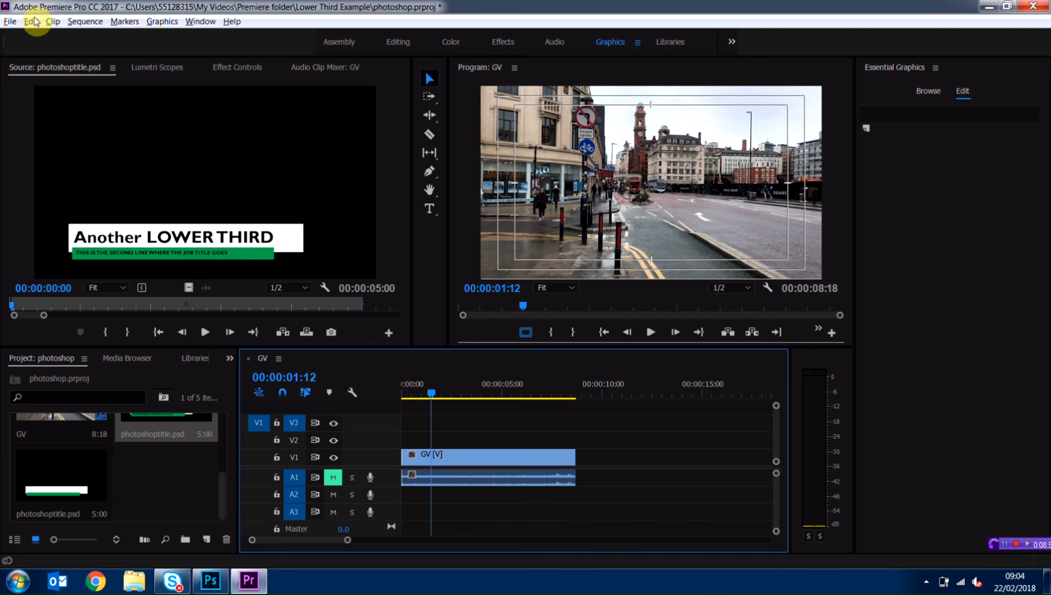
left_click(12, 22)
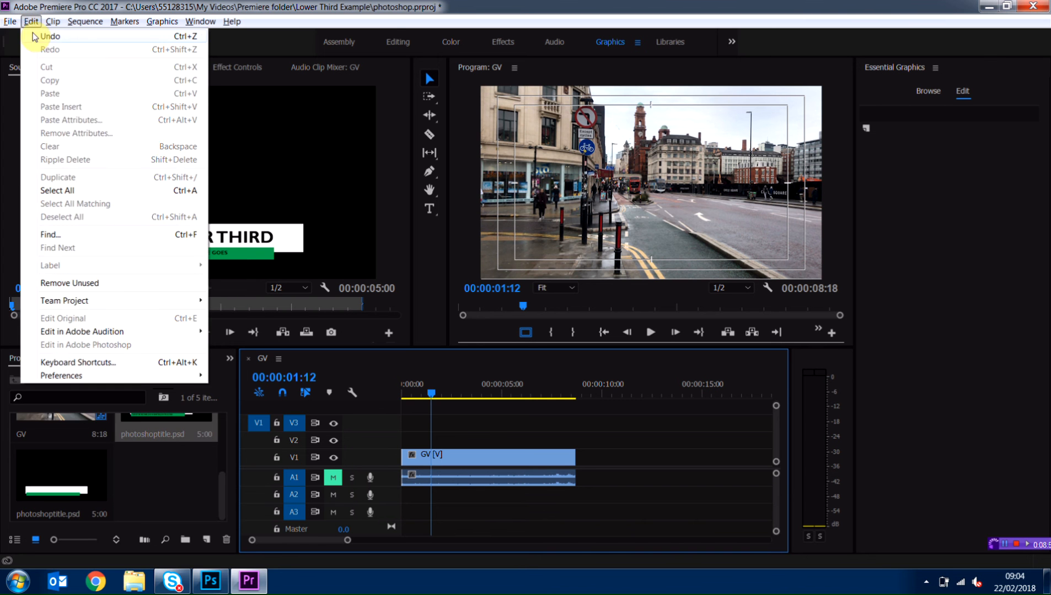
mouse_move(22, 37)
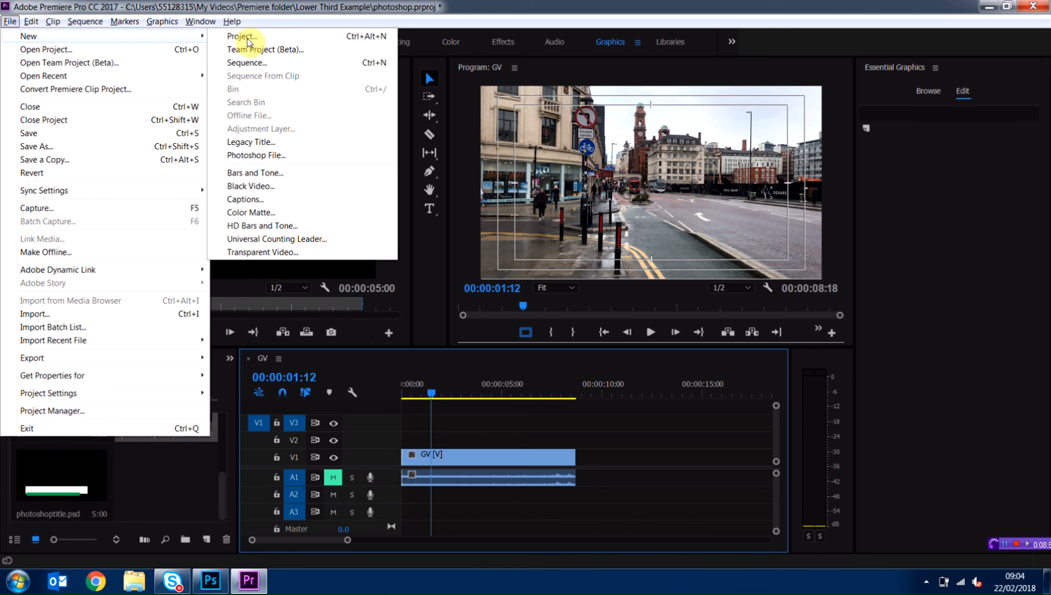
left_click(267, 158)
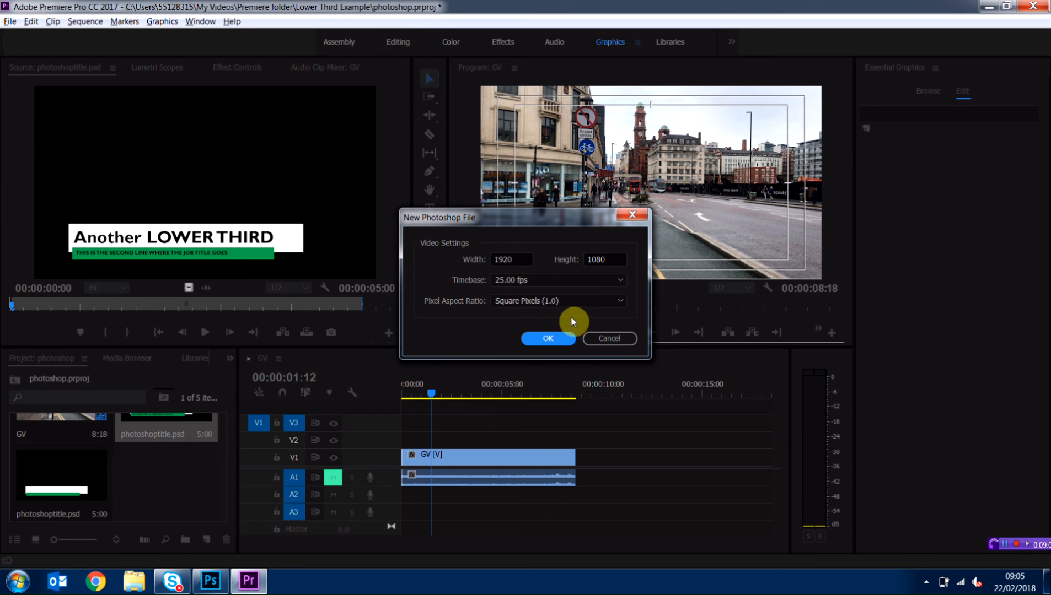
left_click(548, 338)
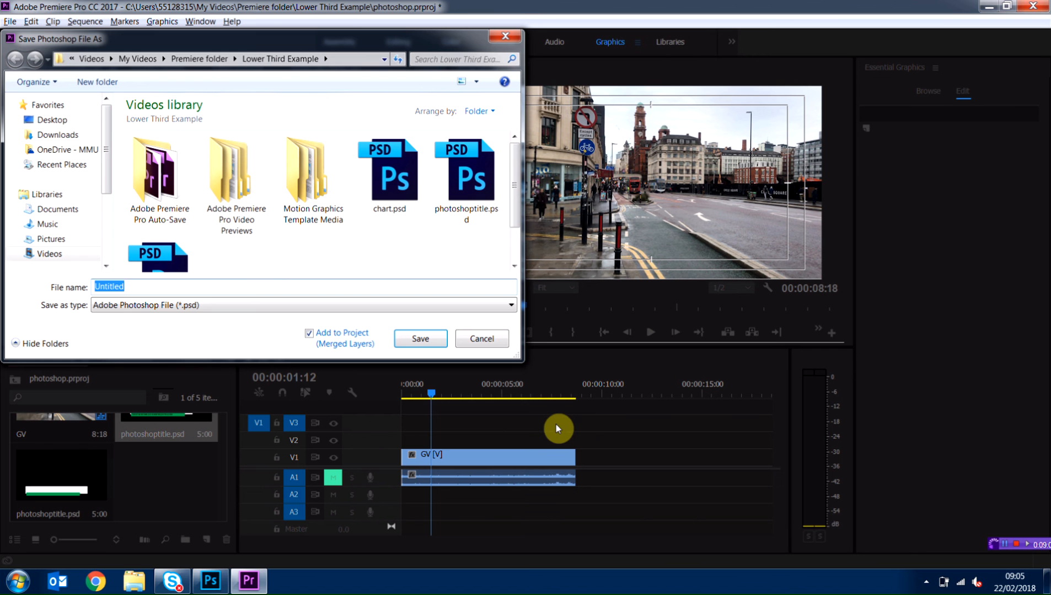
type("test1")
left_click(420, 338)
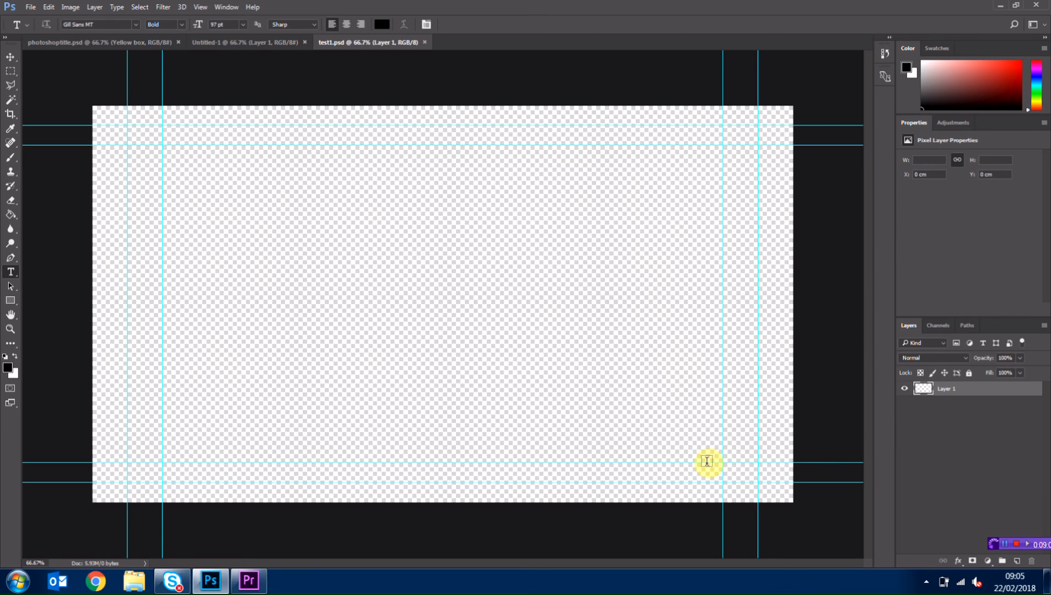
Step: Leave the blank test1.psd document unchanged and switch back to Premiere Pro
right_click(718, 304)
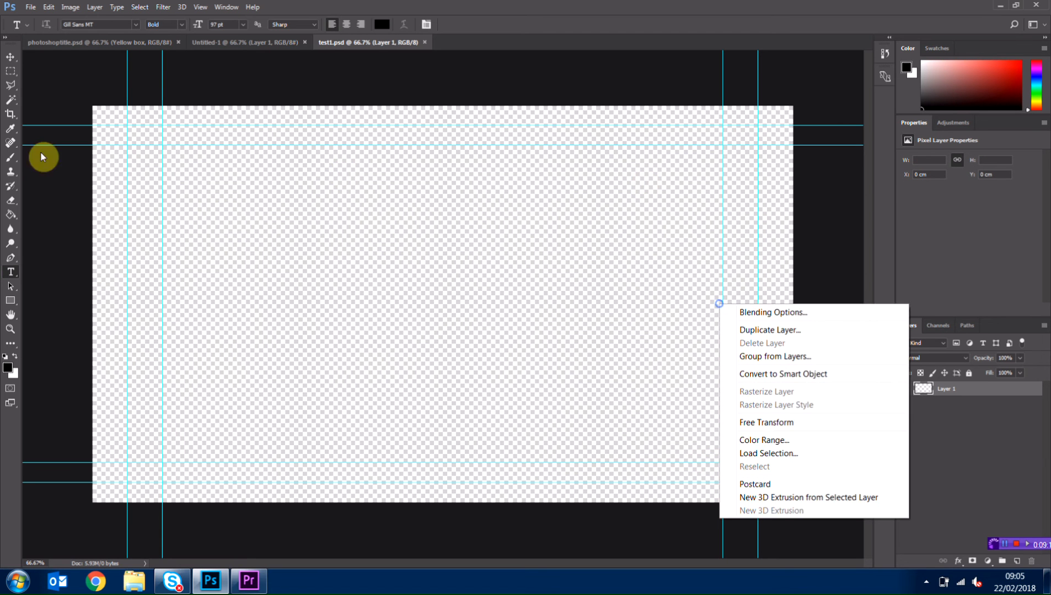
left_click(52, 324)
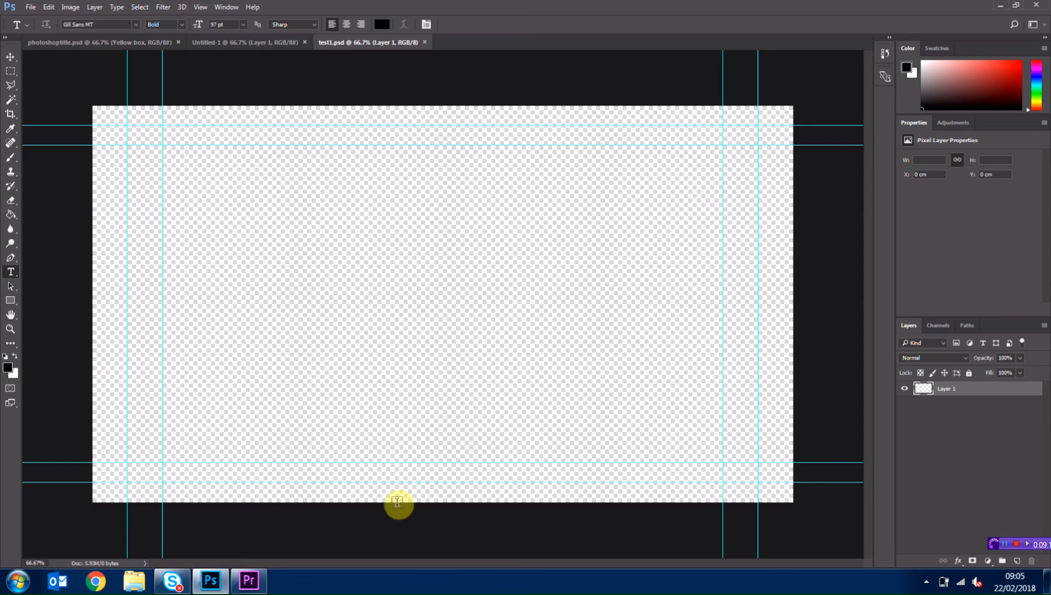
left_click(249, 580)
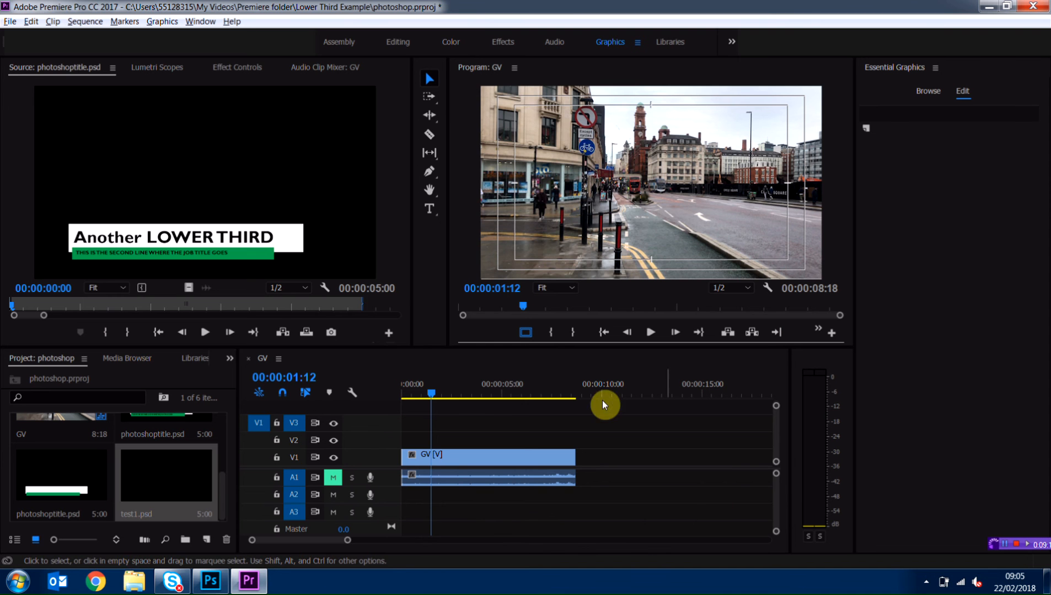
mouse_move(466, 382)
left_mouse_down()
mouse_move(508, 394)
mouse_move(462, 393)
left_mouse_up()
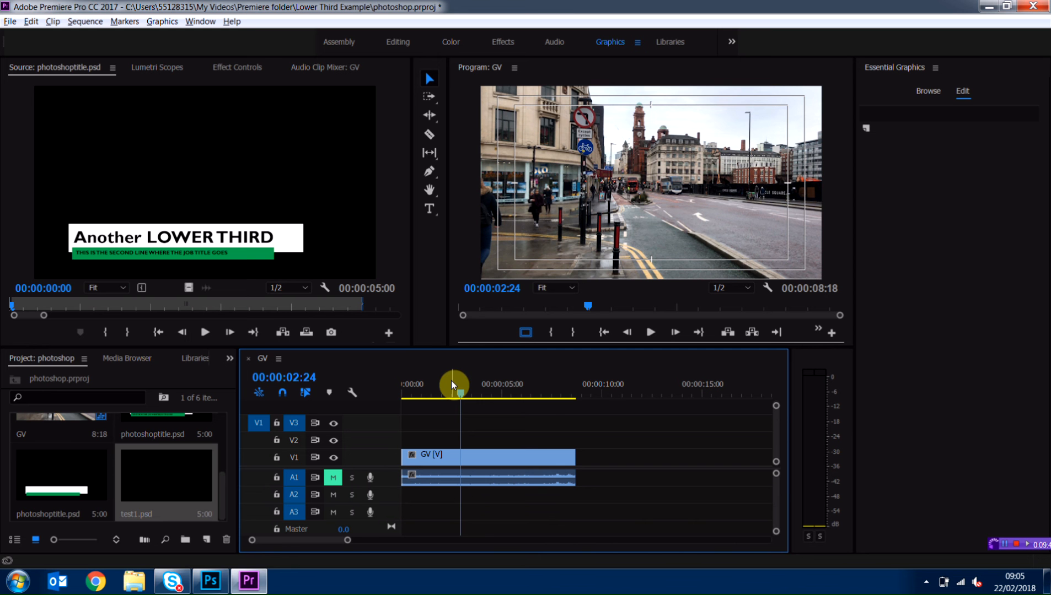
left_click(10, 21)
mouse_move(140, 43)
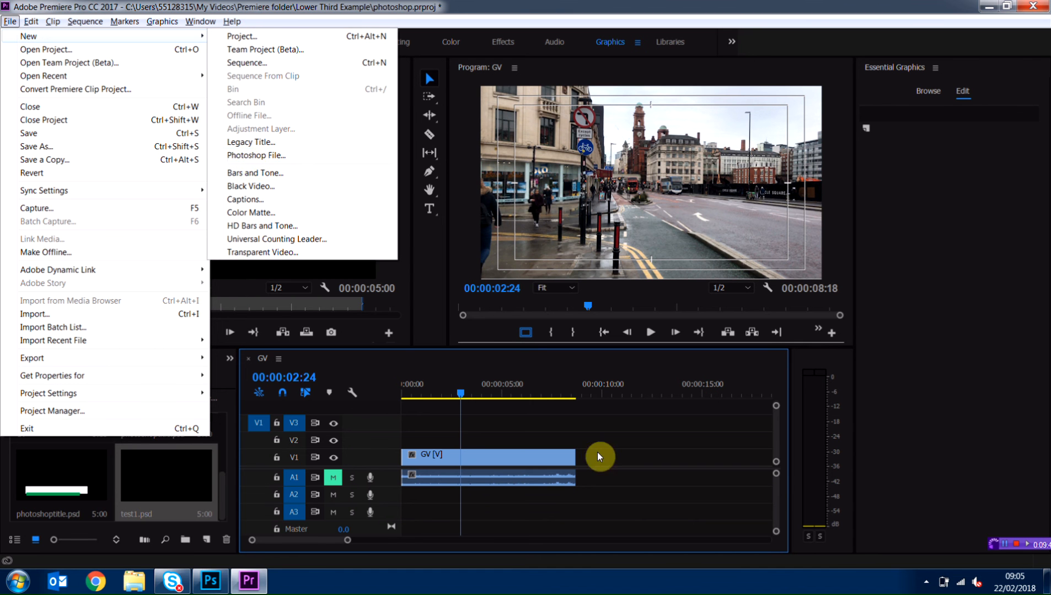
left_click(458, 386)
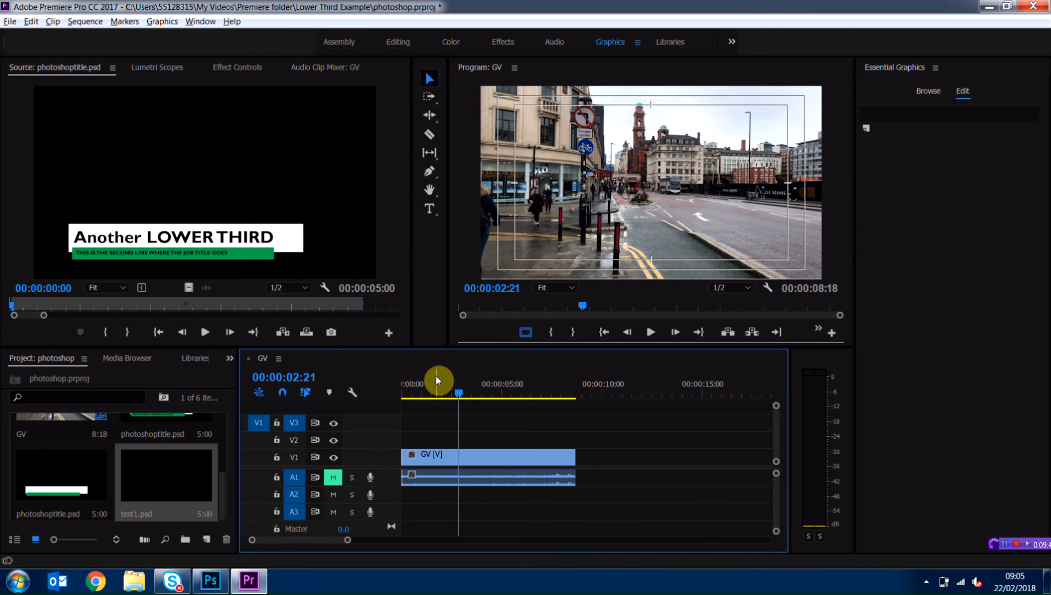